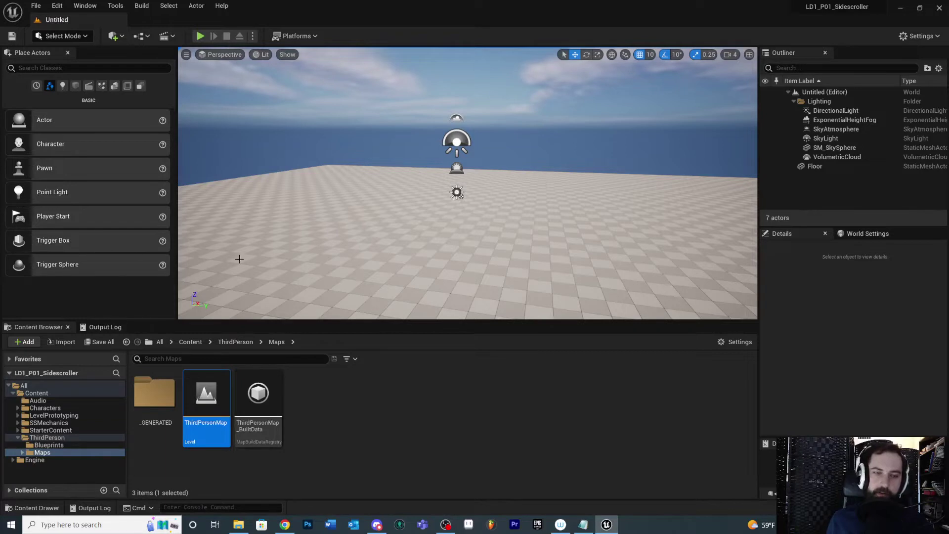
Look over the new-level templates, highlighting Empty Level and Basic, and close the template chooser without creating a level.
right_click_drag(584, 218, 627, 252)
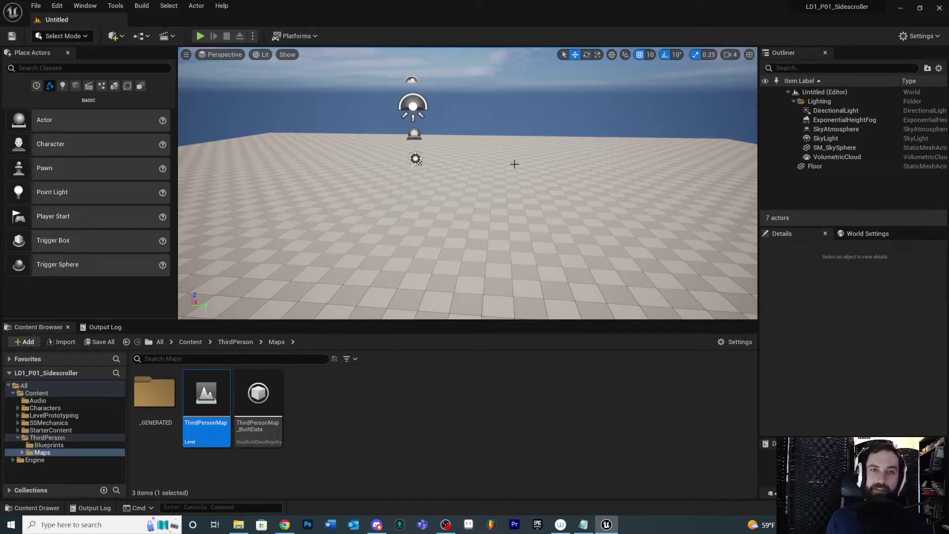
left_click(35, 6)
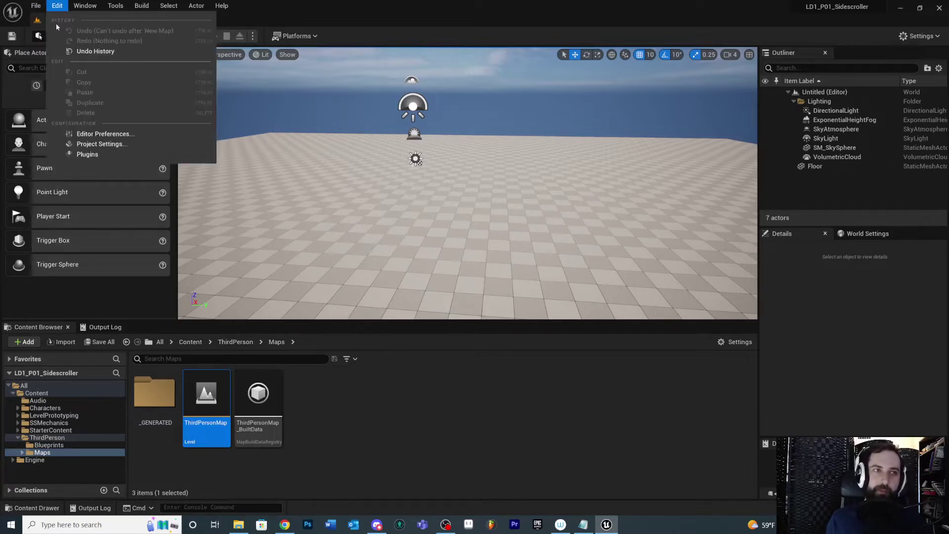
left_click(66, 32)
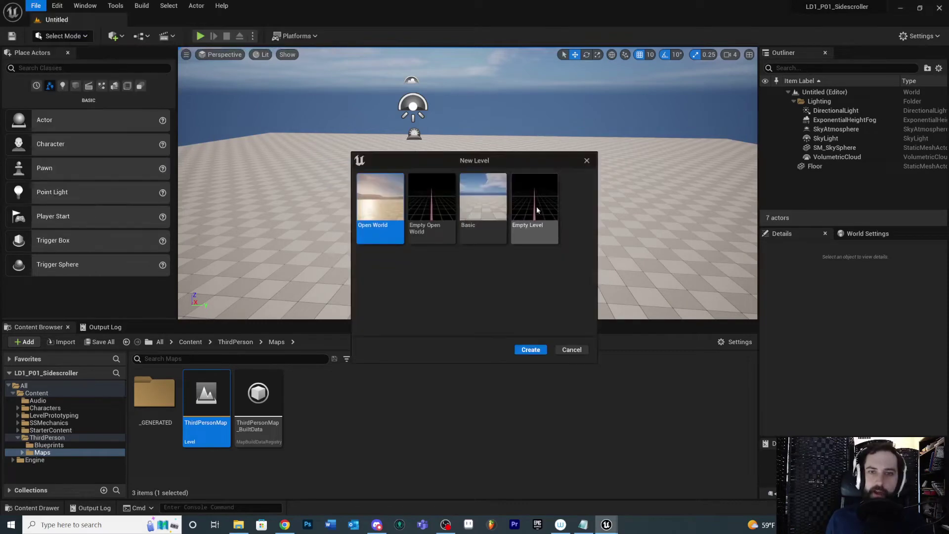
left_click(556, 219)
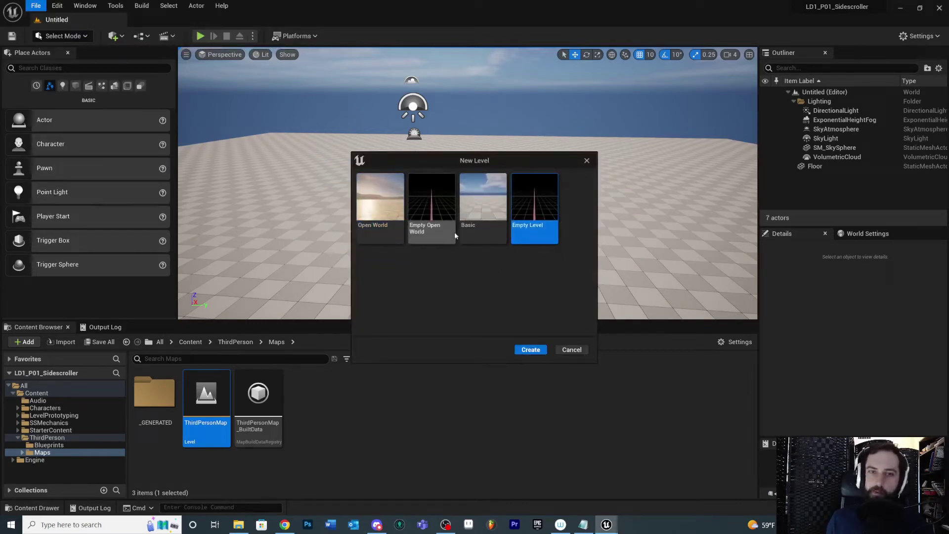
left_click(483, 212)
left_click(587, 161)
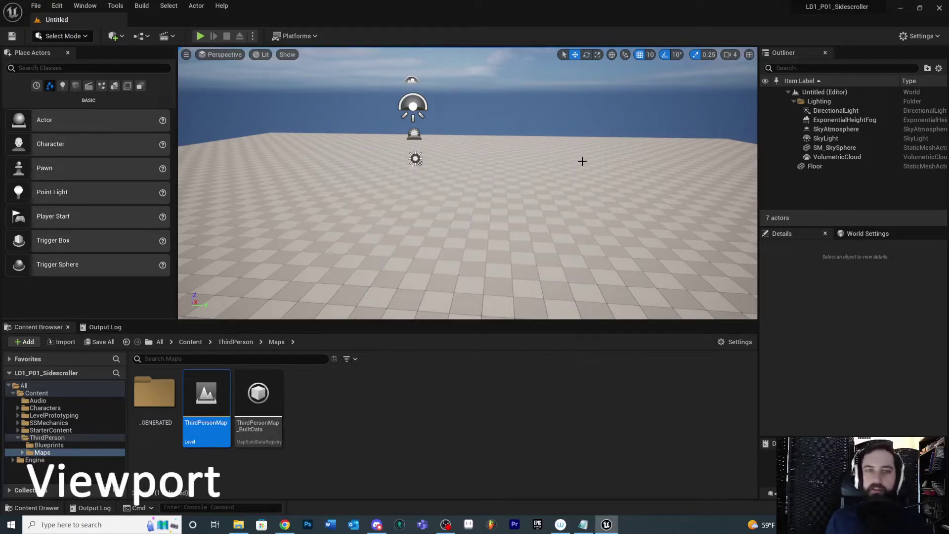
Look around the floor and lighting actors in the perspective view, from close up and from farther away.
right_click_drag(492, 124, 469, 130)
right_click_drag(569, 166, 362, 180)
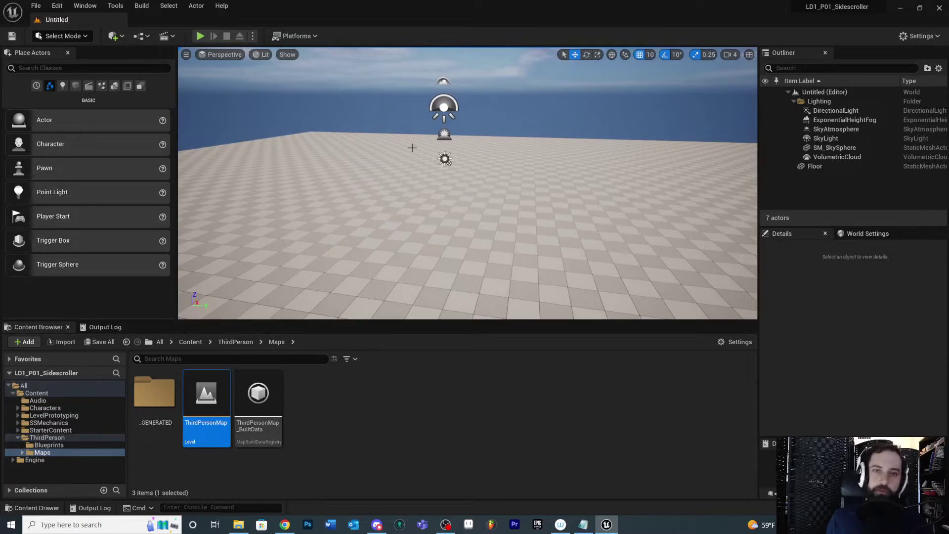
left_click_drag(433, 229, 395, 245)
right_click_drag(506, 216, 623, 217)
right_click_drag(475, 234, 505, 208)
scroll(499, 200, "up", 2)
scroll(498, 199, "down", 3)
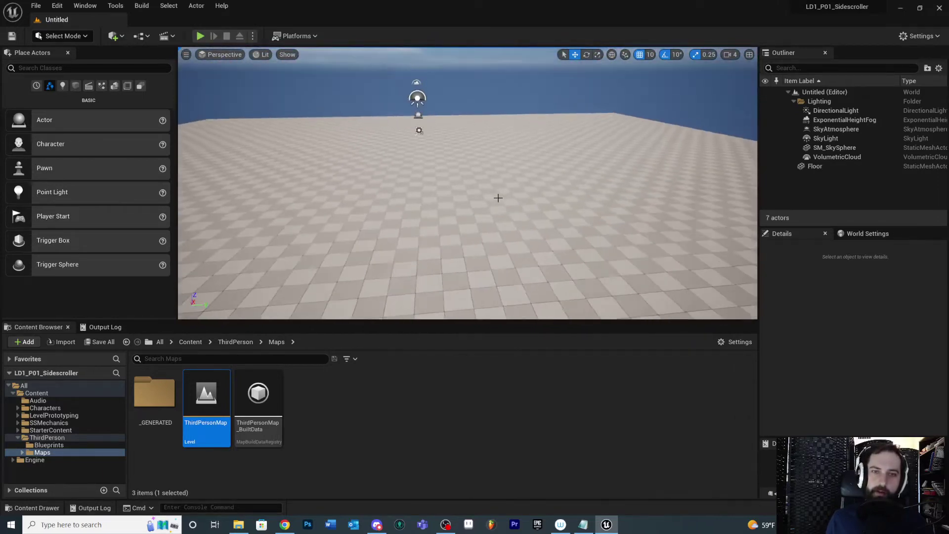
scroll(498, 198, "up", 3)
scroll(498, 198, "down", 6)
scroll(498, 198, "up", 6)
scroll(498, 198, "down", 4)
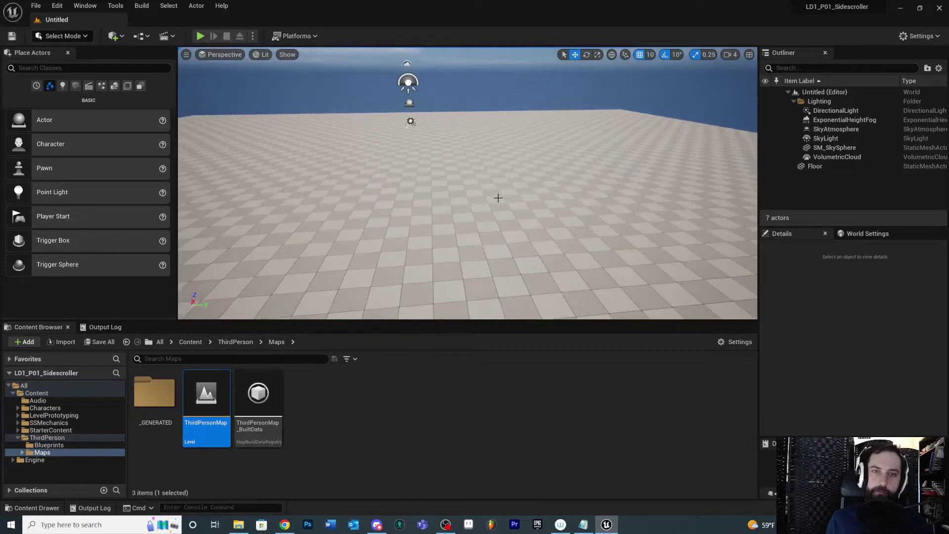
scroll(497, 198, "up", 2)
Fly the camera up and down above the floor to examine the lighting actors from different heights.
right_click_drag(498, 197, 493, 193)
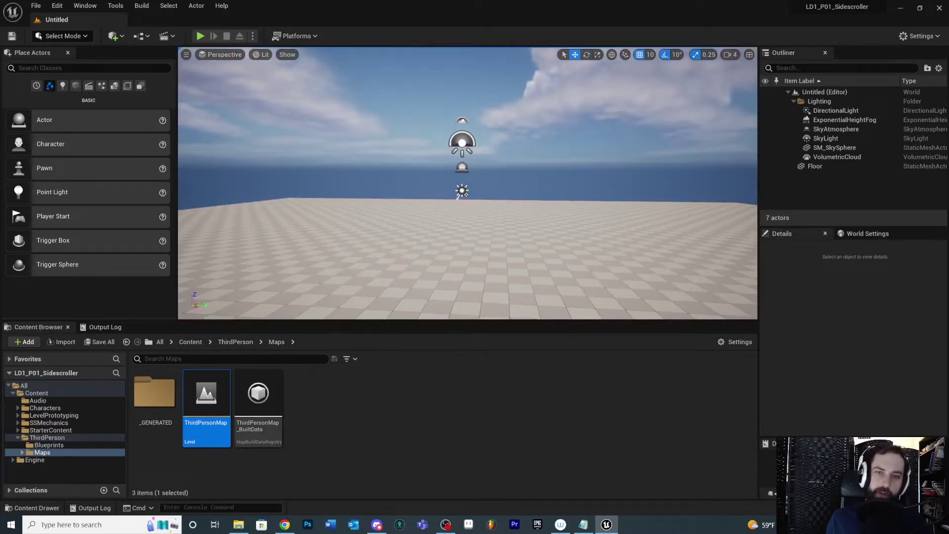
right_click(490, 196)
right_click_drag(448, 184, 421, 219)
key("q")
key("e")
key("q")
key("e")
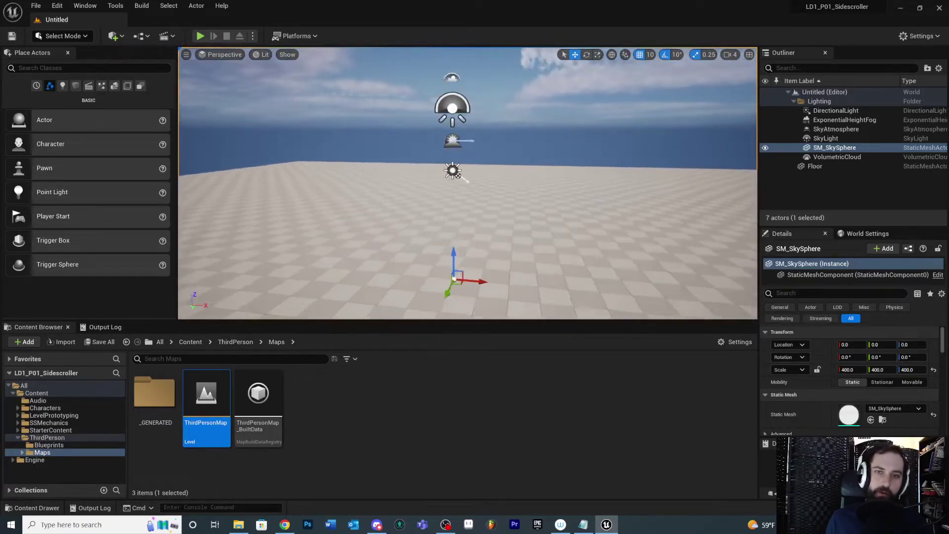
right_click_drag(508, 225, 512, 198)
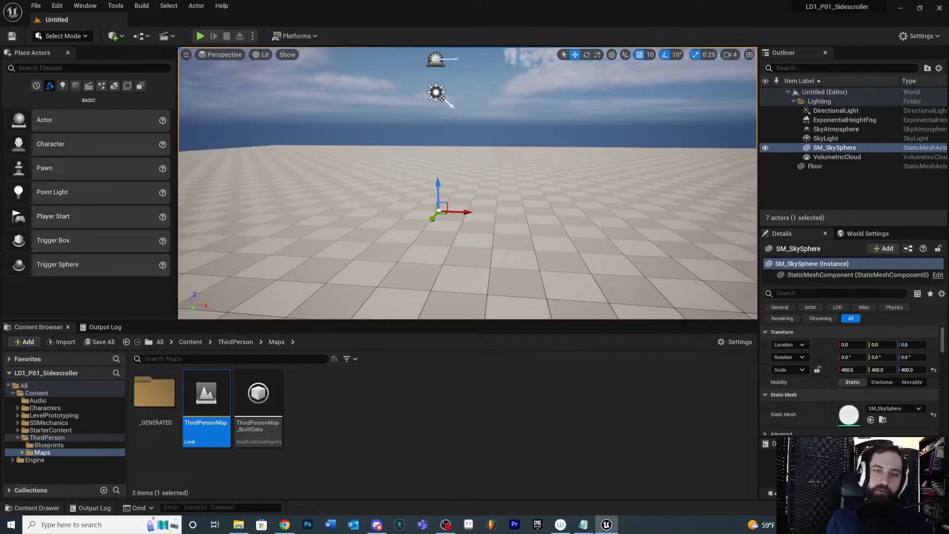
right_click_drag(512, 198, 533, 198)
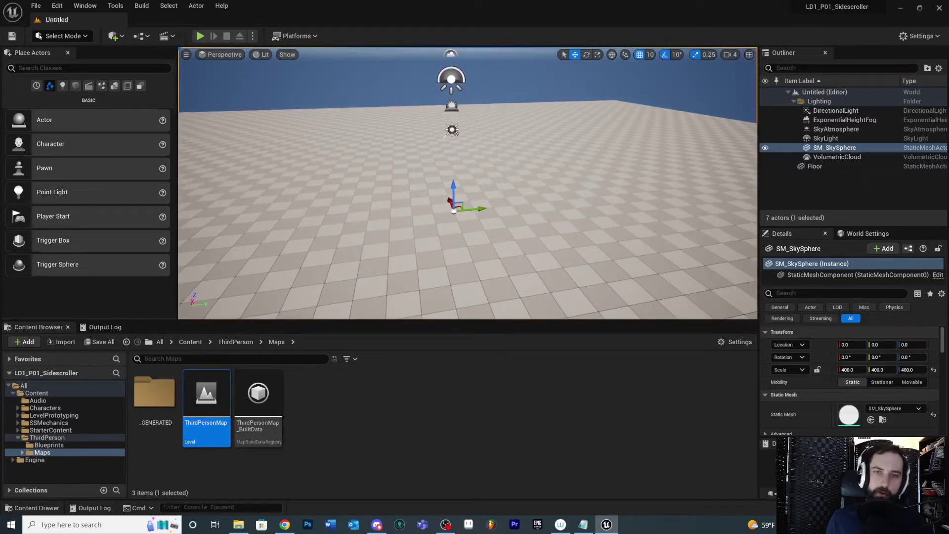
Fly the camera forward and backward over the floor to examine the scene from near and far.
key("w")
key("s")
key("w")
key("s")
key("w")
key("s")
right_click_drag(535, 215, 535, 216)
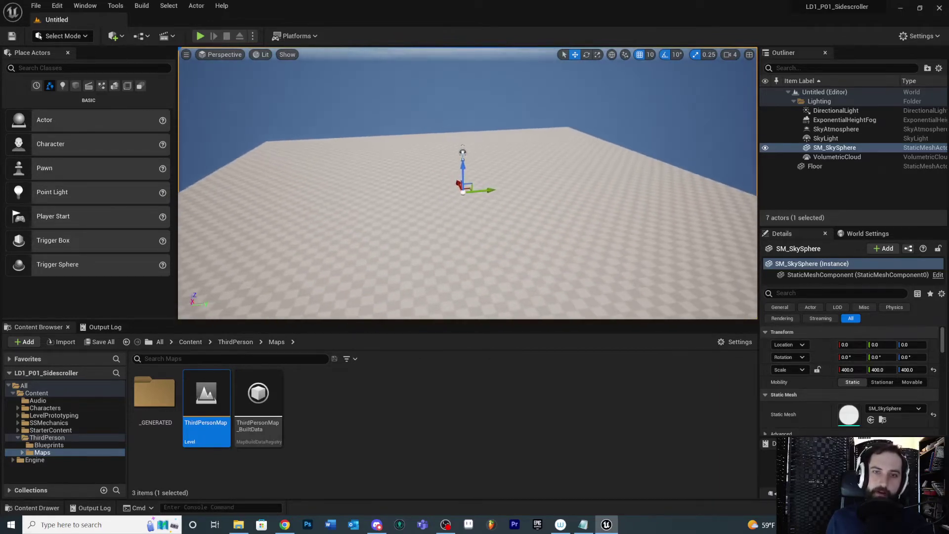
right_click_drag(535, 216, 471, 154)
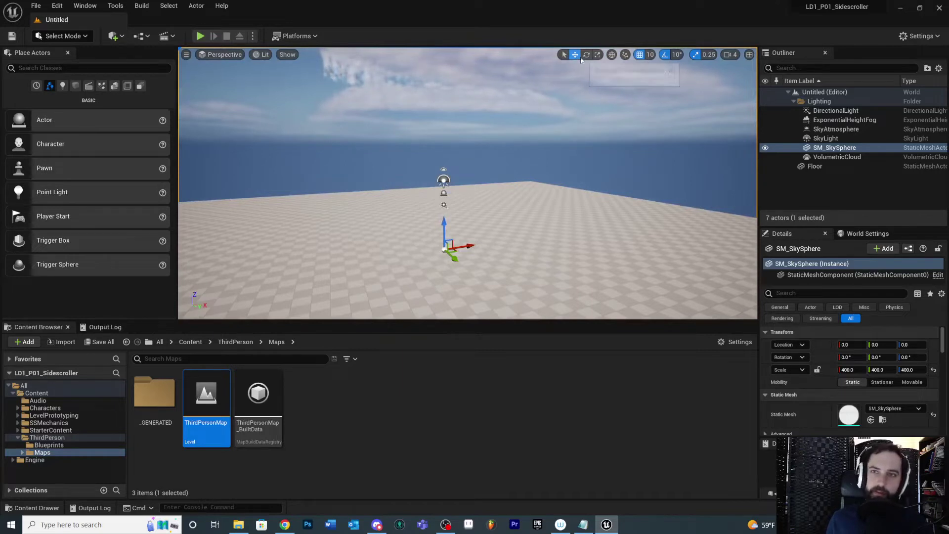
Review the viewport's grid snapping, general viewport options and perspective and orthographic view choices.
left_click(641, 55)
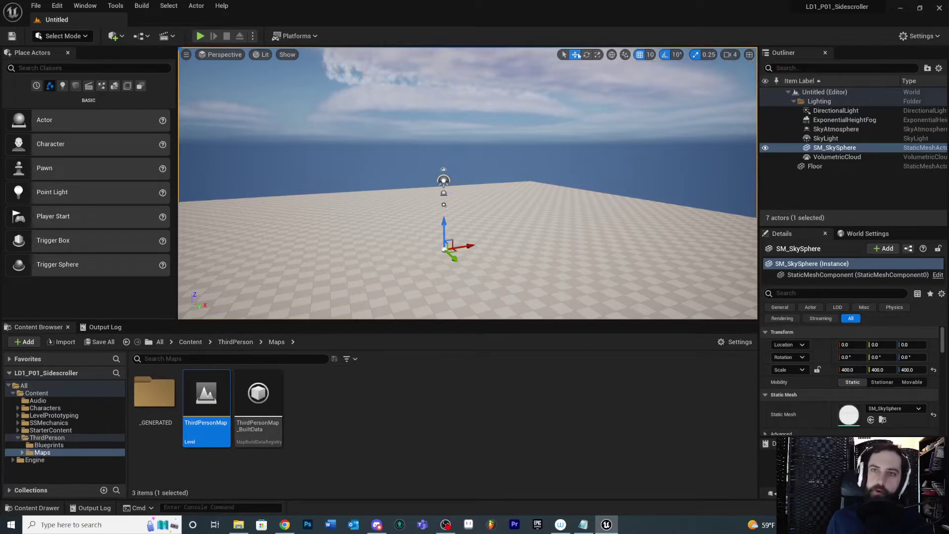
left_click(233, 55)
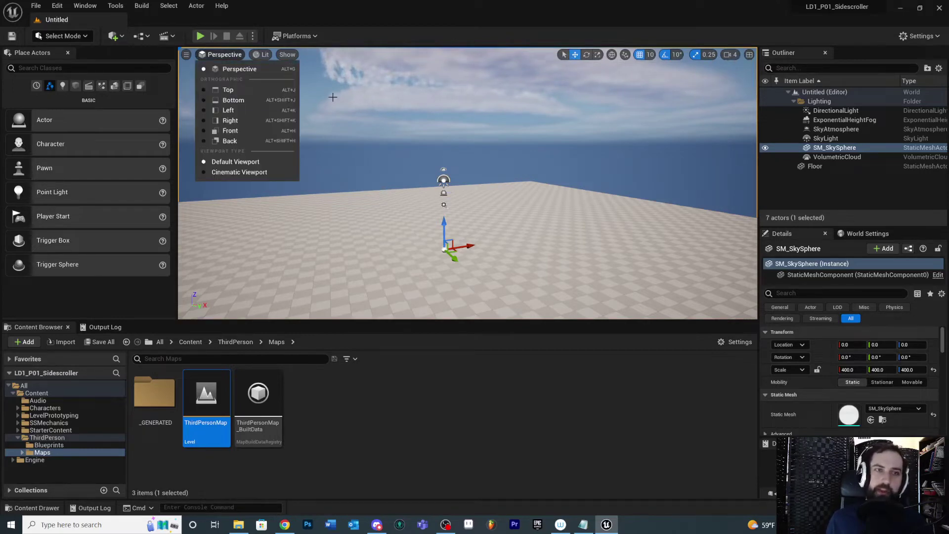
mouse_move(187, 56)
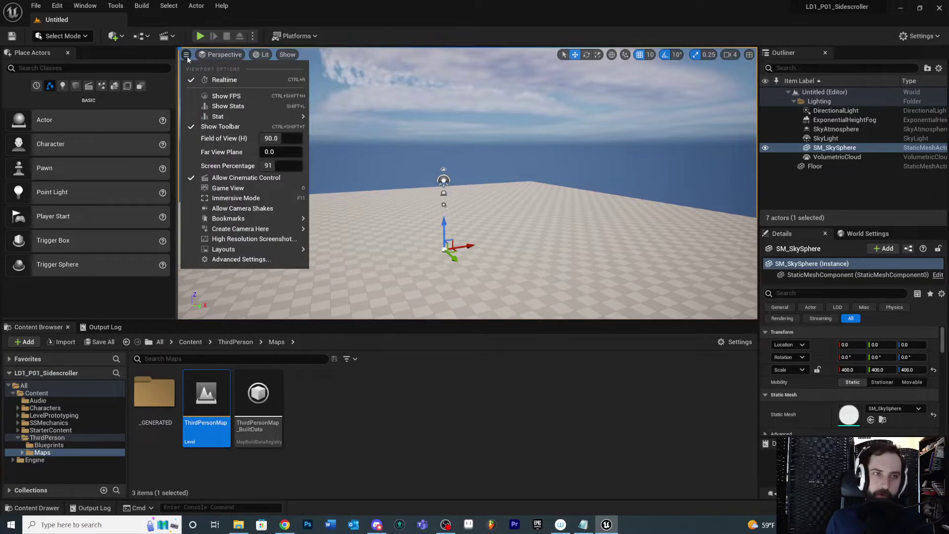
mouse_move(220, 55)
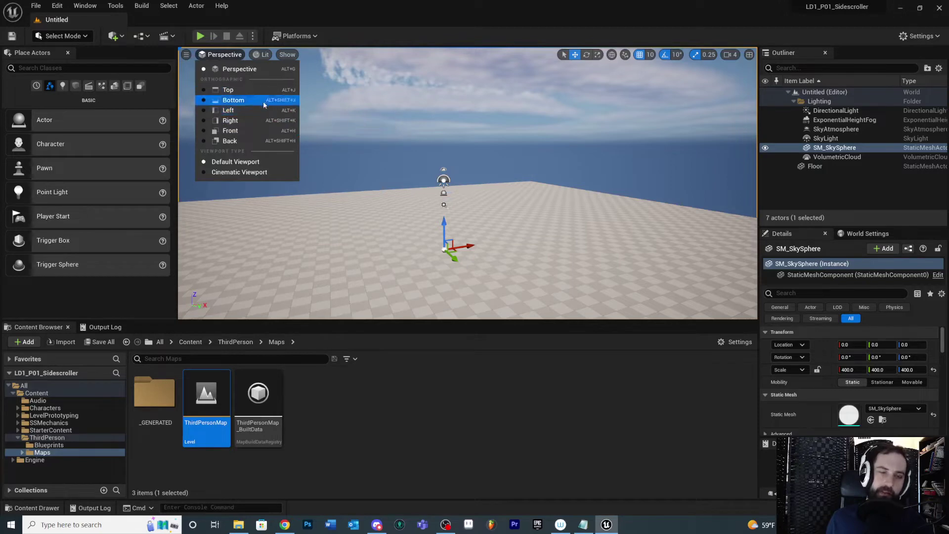
Preview the scene in the Unlit and Wireframe view modes and return the viewport to Lit.
mouse_move(267, 59)
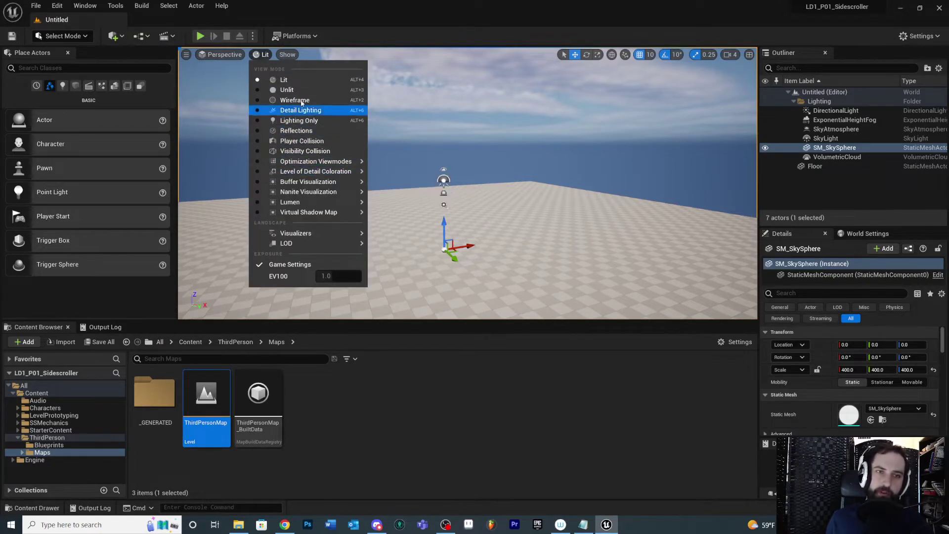
left_click(286, 90)
left_click(265, 56)
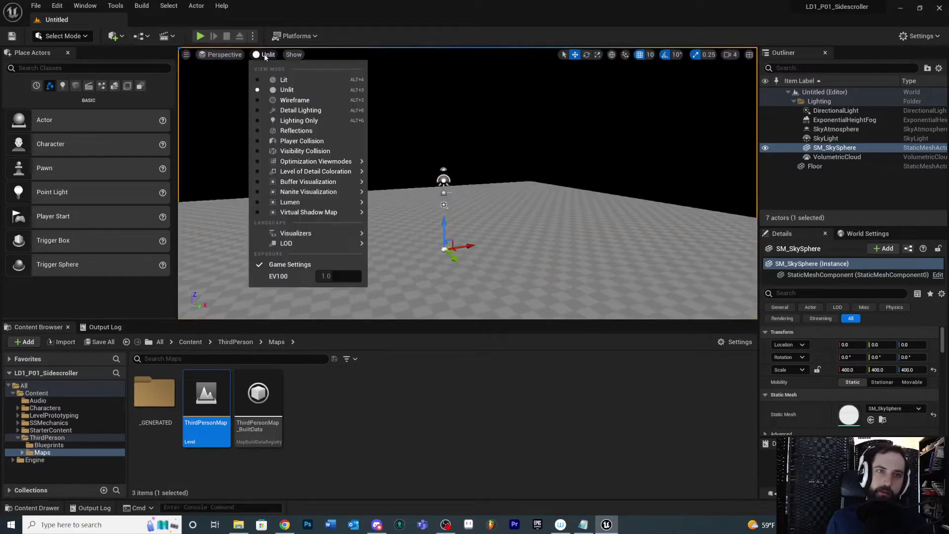
left_click(297, 100)
left_click(273, 54)
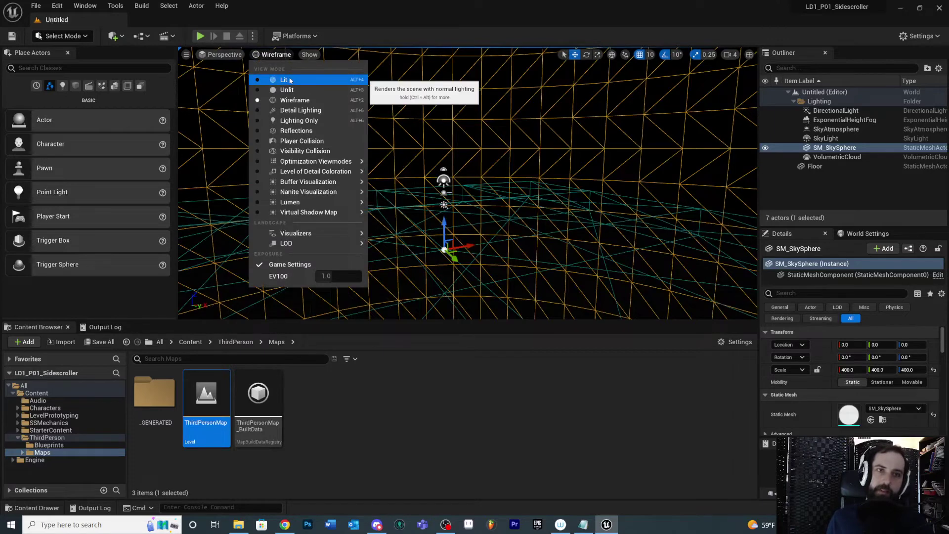
left_click(288, 81)
Select the floor, frame it in the viewport and inspect its surface from close range.
right_click_drag(468, 183, 608, 257)
left_click(566, 227)
key("f")
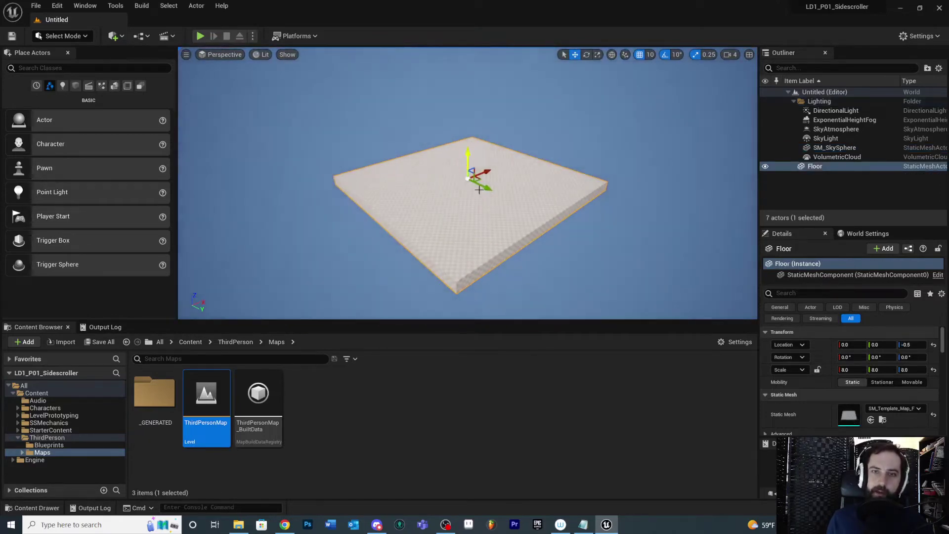
key("w")
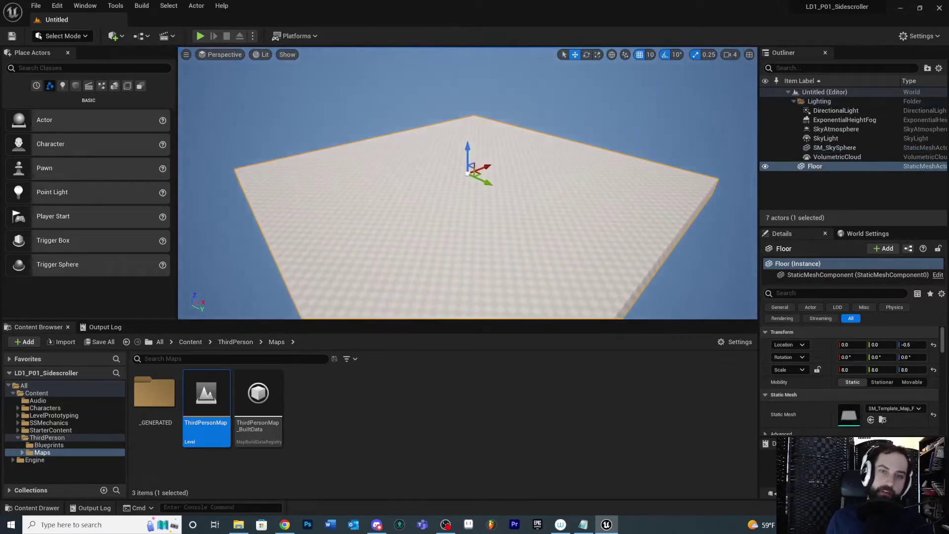
key("w")
right_click_drag(538, 256, 549, 278)
right_click_drag(580, 230, 564, 183)
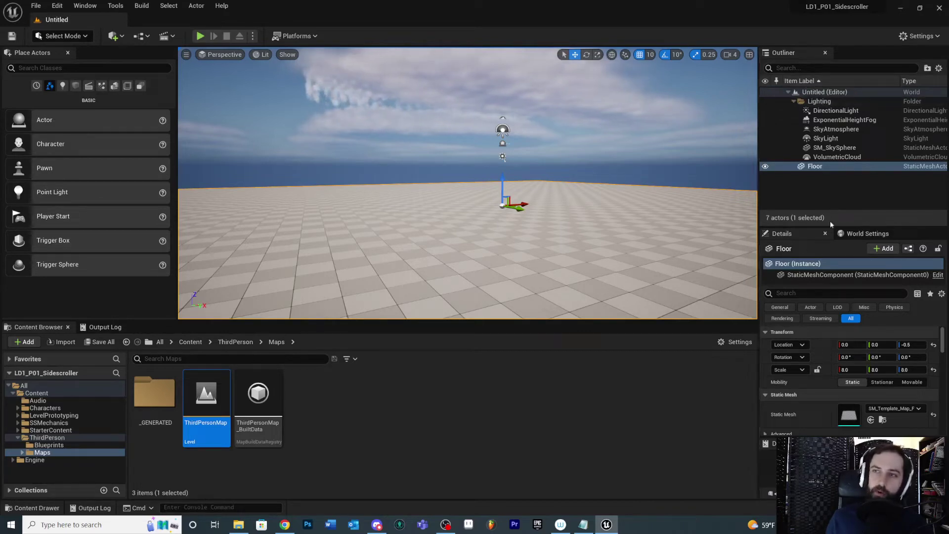
Collapse and re-expand the Lighting folder and inspect its sky, SkyLight and ExponentialHeightFog actors.
left_click(795, 102)
left_click(823, 92)
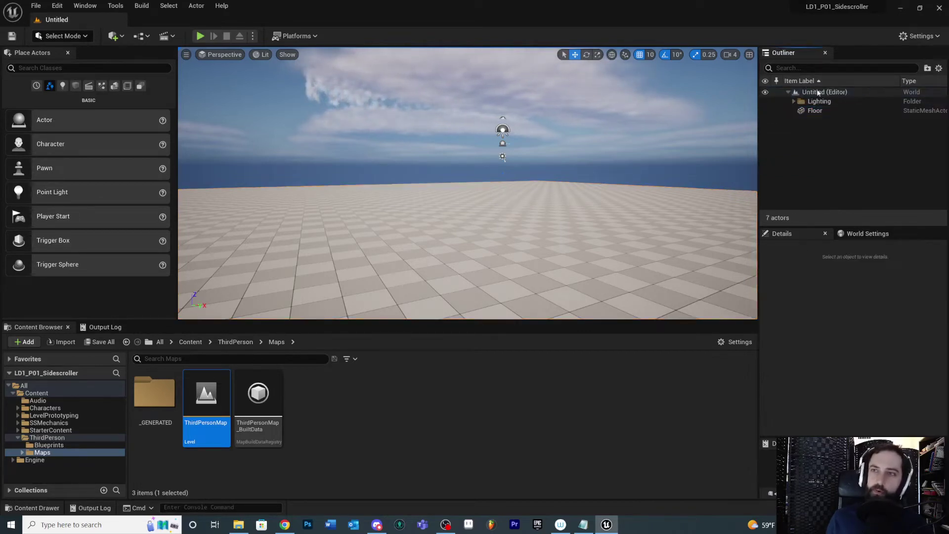
left_click(793, 102)
left_click(846, 141)
left_click(832, 159)
left_click(817, 150)
left_click(825, 139)
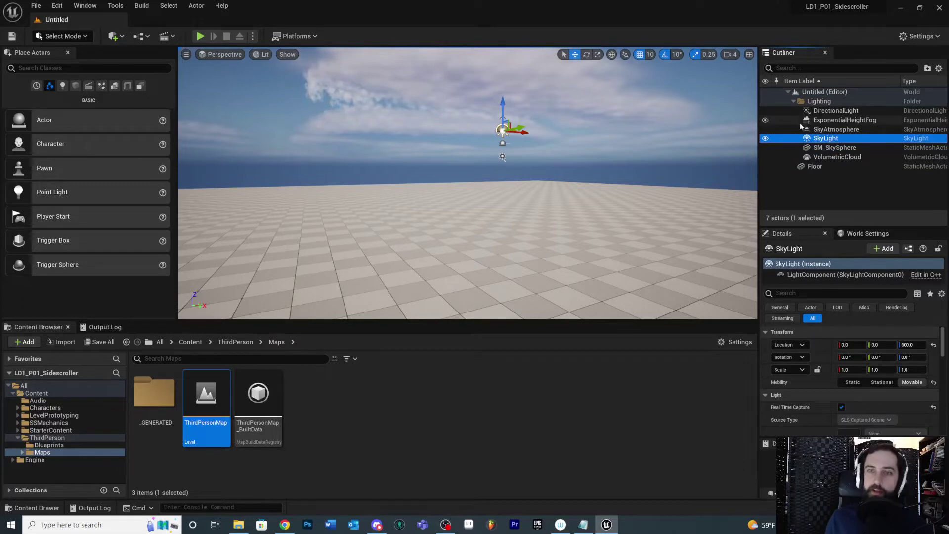
left_click(845, 119)
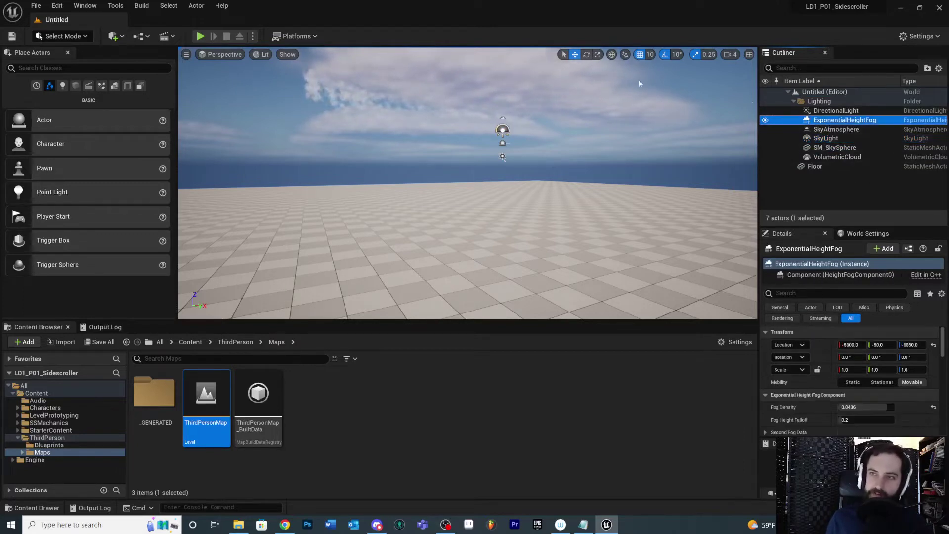
Inspect the SkyLight in the scene and the DirectionalLight in the Outliner, and collapse the Lighting folder.
left_click(504, 128)
mouse_move(503, 130)
right_mouse_down()
mouse_move(517, 183)
mouse_move(512, 218)
mouse_move(524, 183)
mouse_move(501, 149)
right_mouse_up()
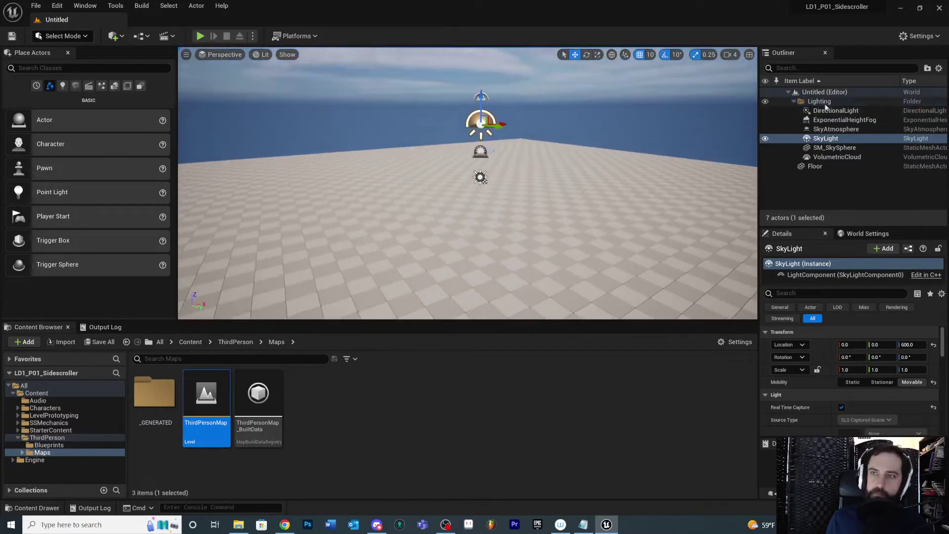
left_click(825, 121)
left_click(826, 110)
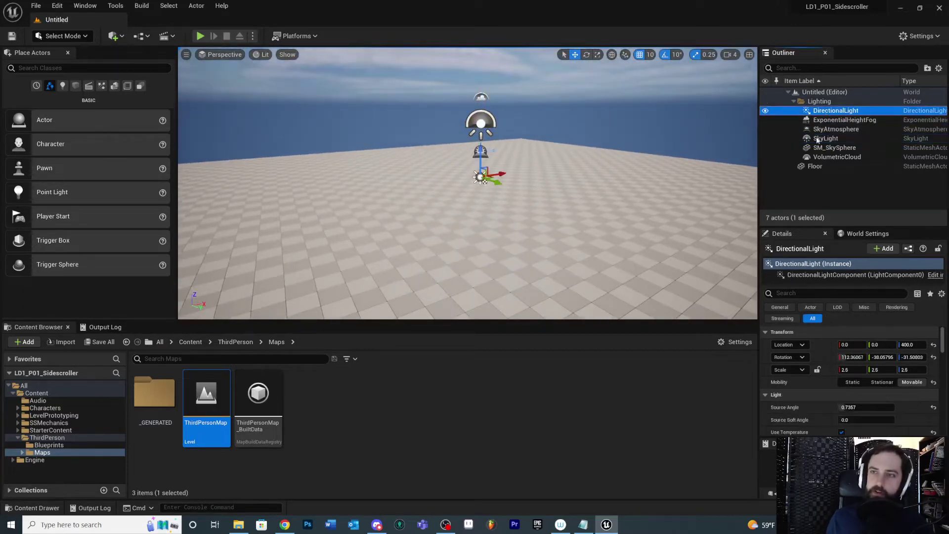
left_click(793, 100)
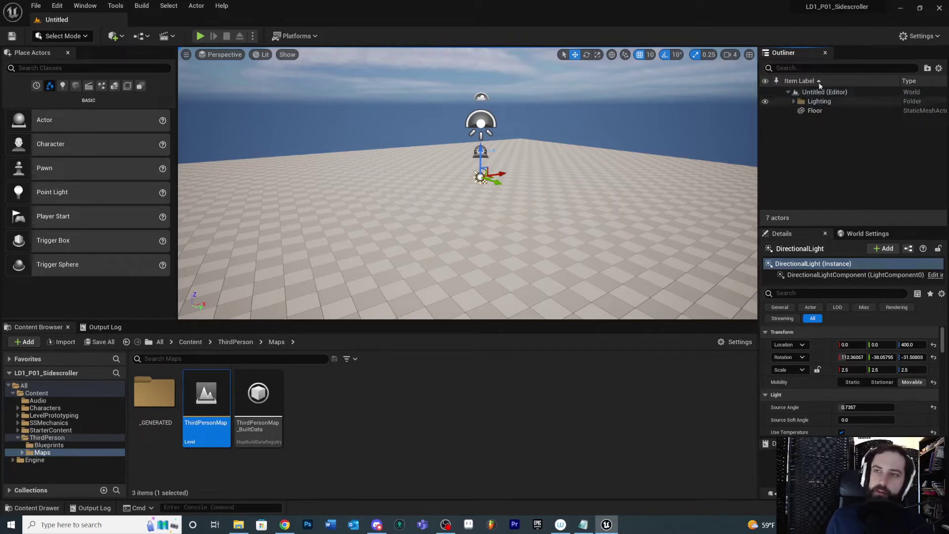
Create an Outliner folder named LevelGeo that contains the Floor actor.
left_click(927, 69)
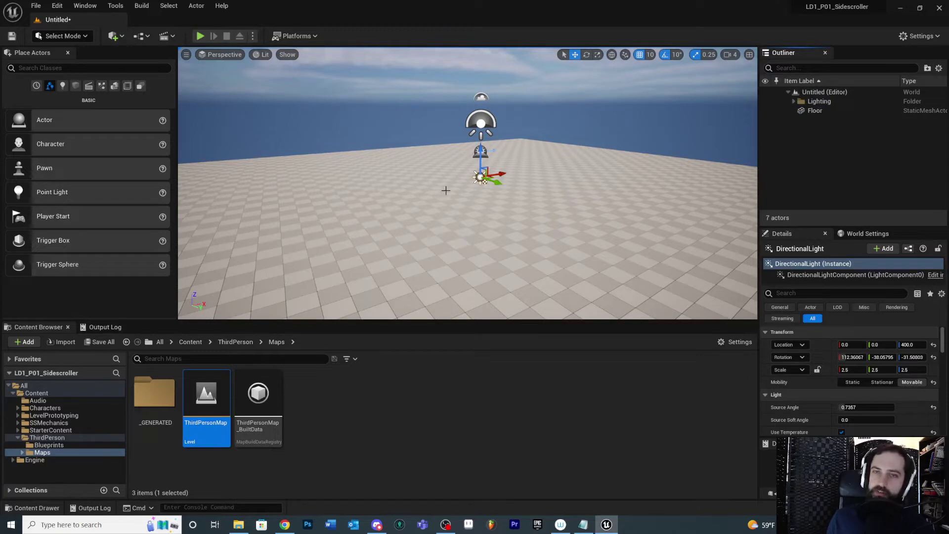
left_click(818, 112)
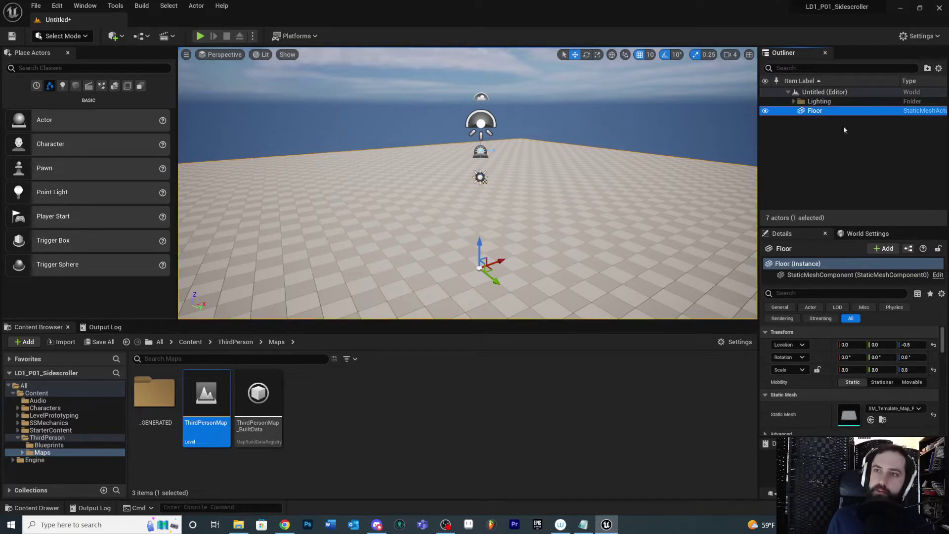
left_click(927, 68)
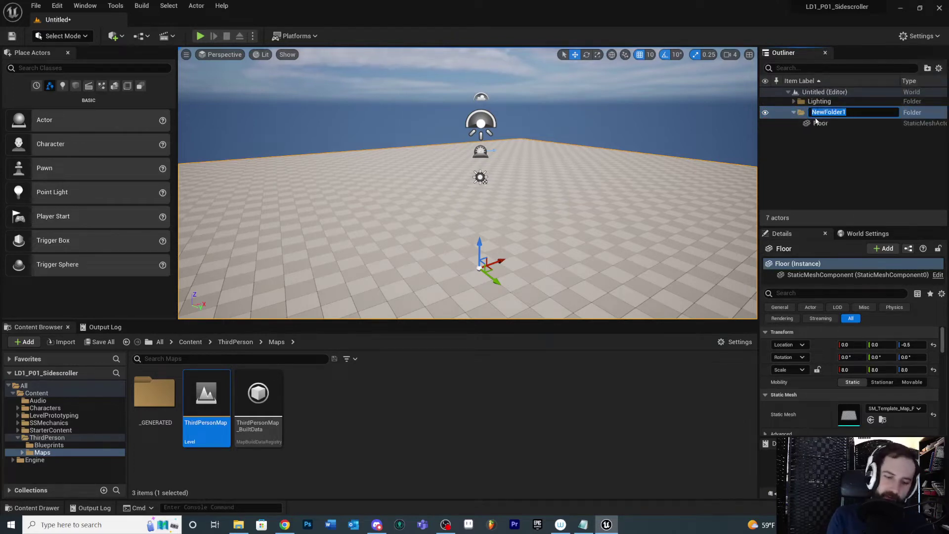
type("Leve")
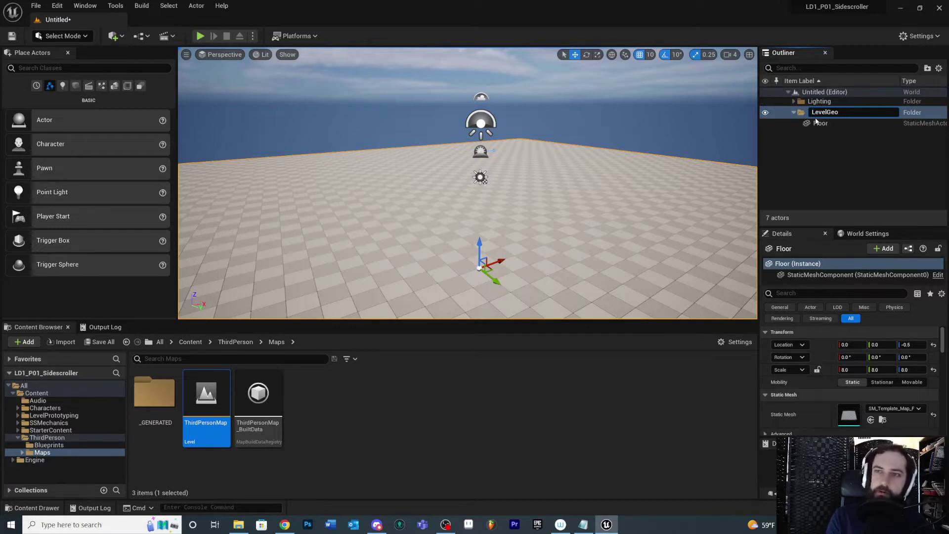
type("lGeo")
key("Return")
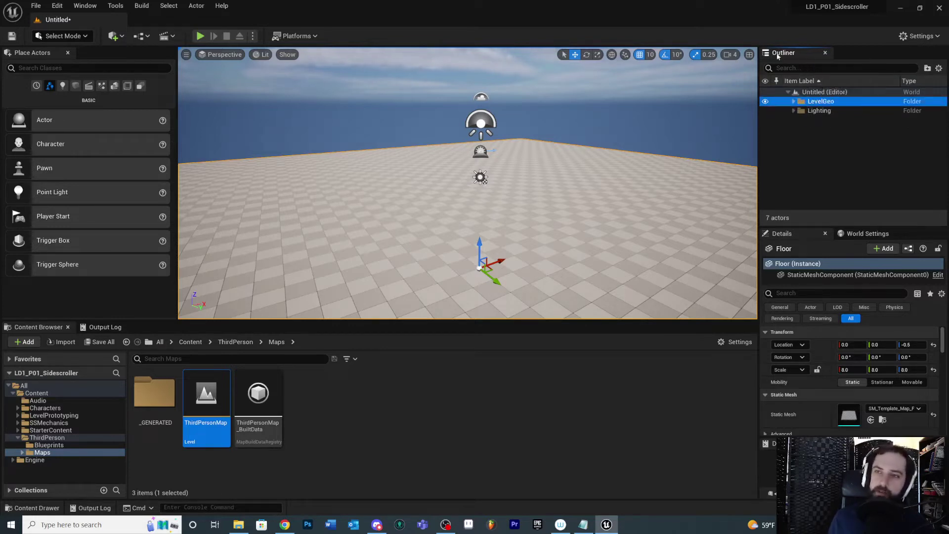
Expand and collapse the LevelGeo folder to inspect its Floor actor, and clear the selection.
left_click(794, 101)
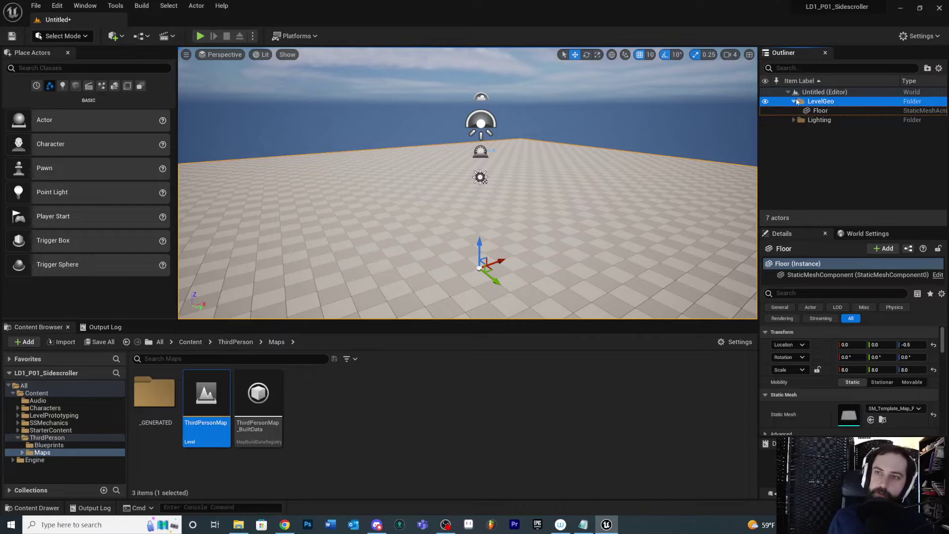
left_click(794, 101)
left_click(794, 102)
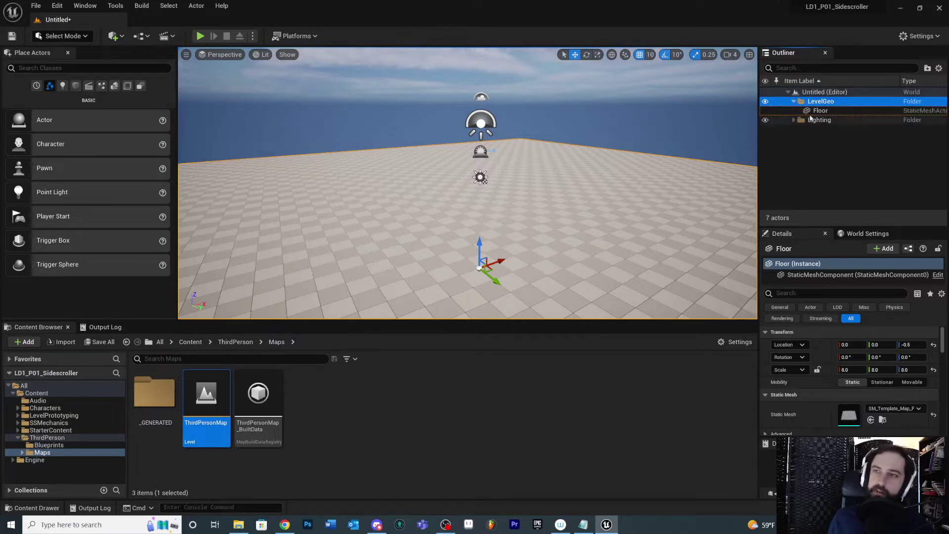
left_click(794, 101)
left_click(857, 164)
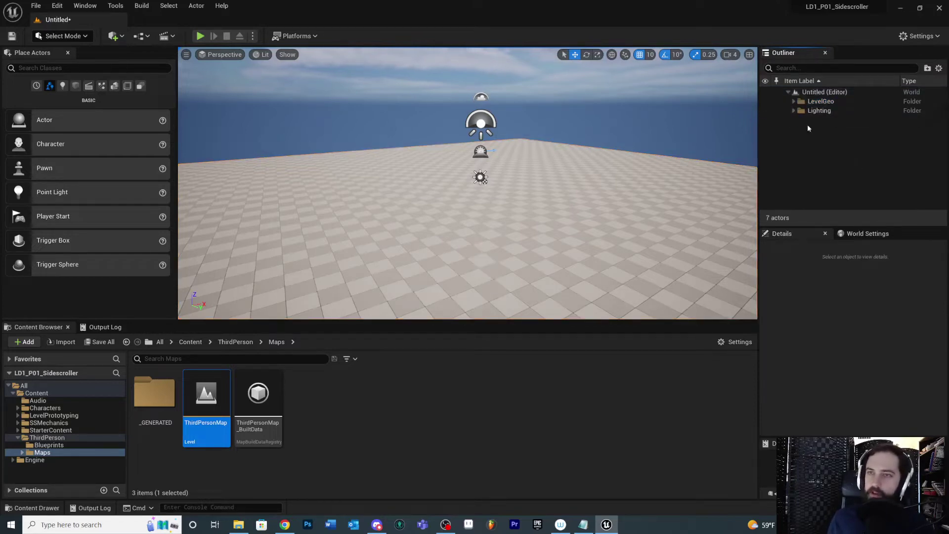
Toggle the visibility of the Floor actor inside the LevelGeo folder off and on, and collapse the folder.
left_click(794, 101)
left_click(765, 111)
left_click(765, 110)
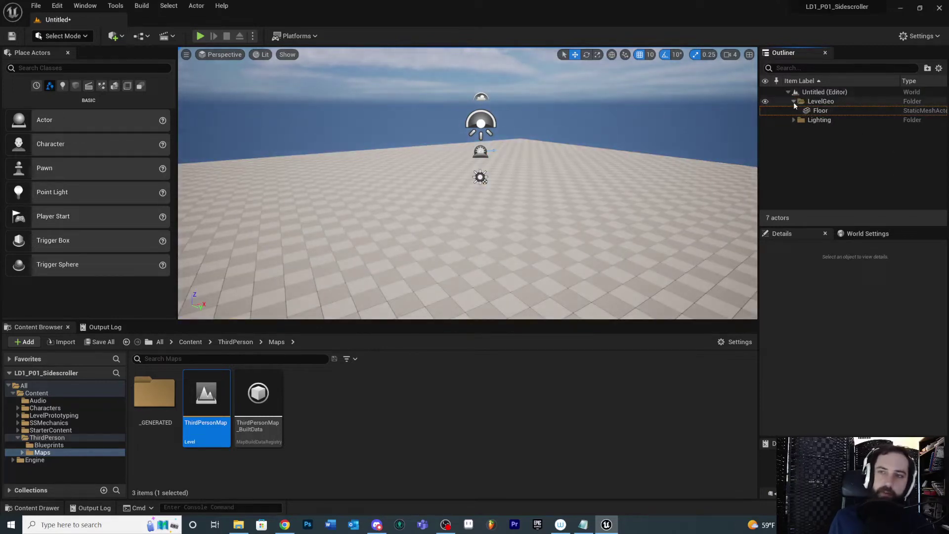
left_click(793, 101)
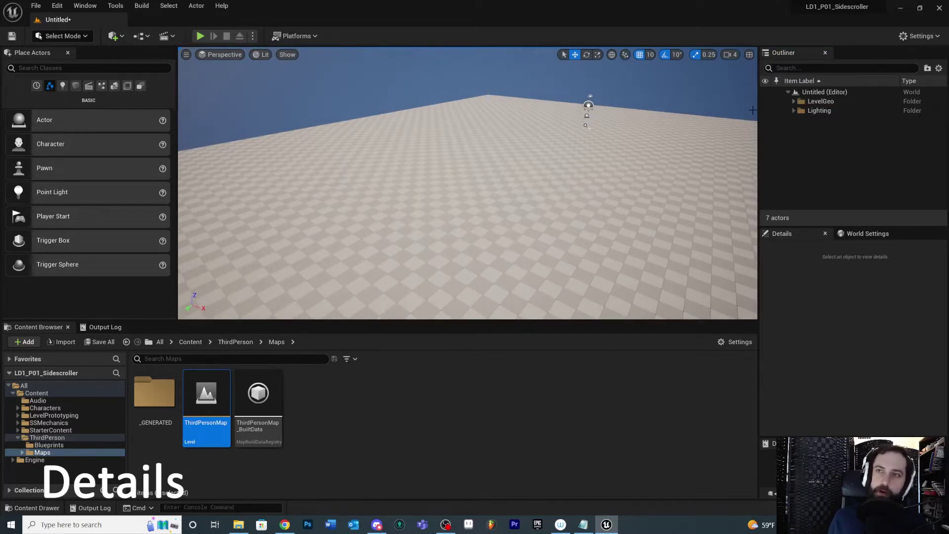
Select the floor in the viewport and enlarge the Details panel by shrinking the Outliner above it.
left_click(480, 215)
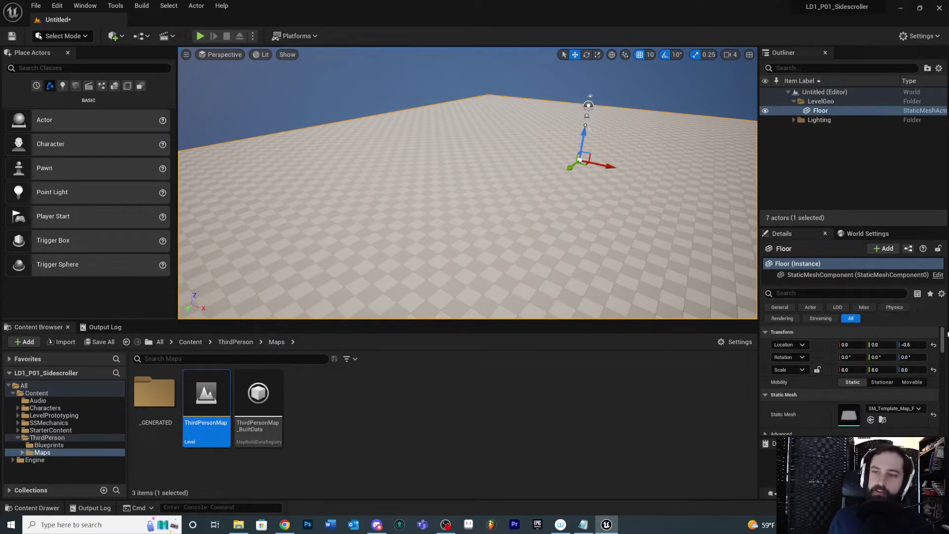
mouse_move(943, 333)
left_mouse_down()
mouse_move(945, 353)
mouse_move(948, 335)
left_mouse_up()
scroll(947, 334, "up", 1)
left_click_drag(819, 226, 800, 155)
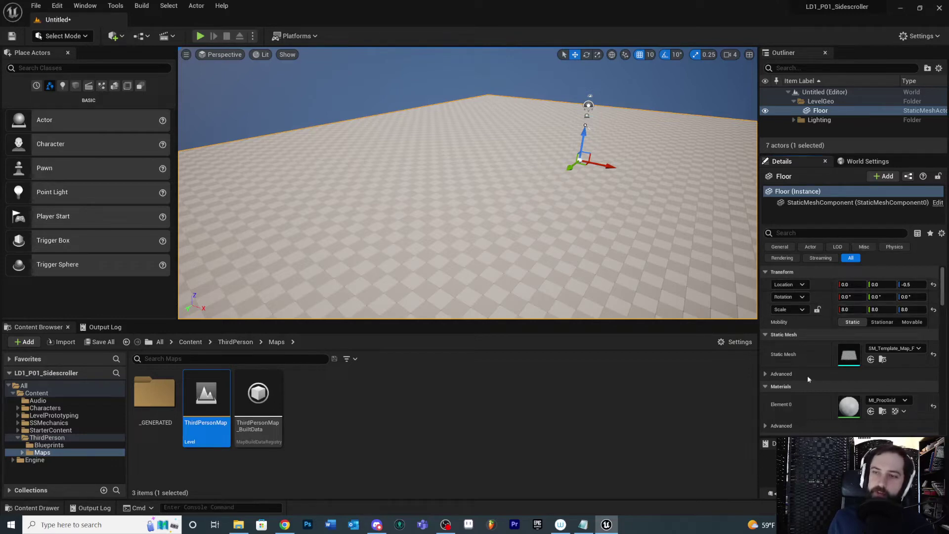
Filter the Floor's details by Streaming, Rendering and General, and return to showing All categories.
left_click(821, 258)
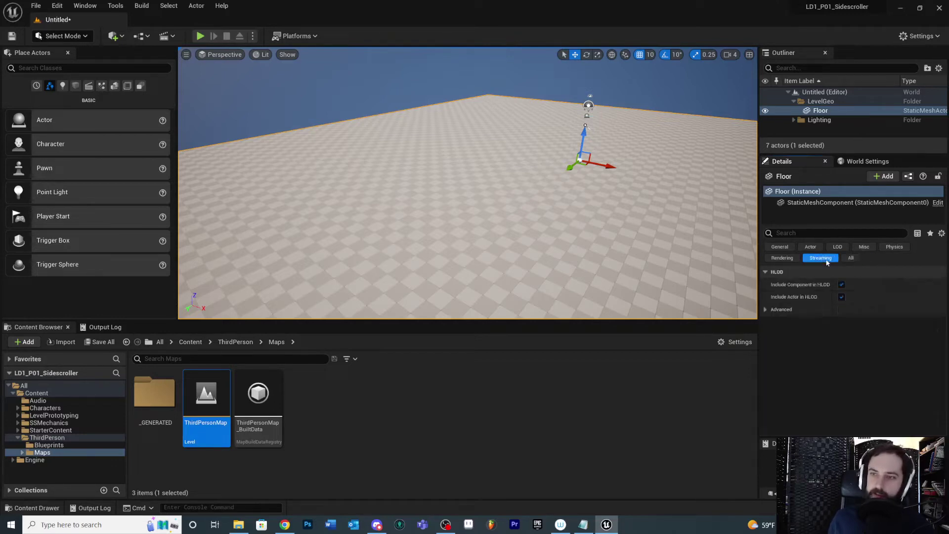
left_click(783, 258)
left_click(780, 247)
left_click(850, 258)
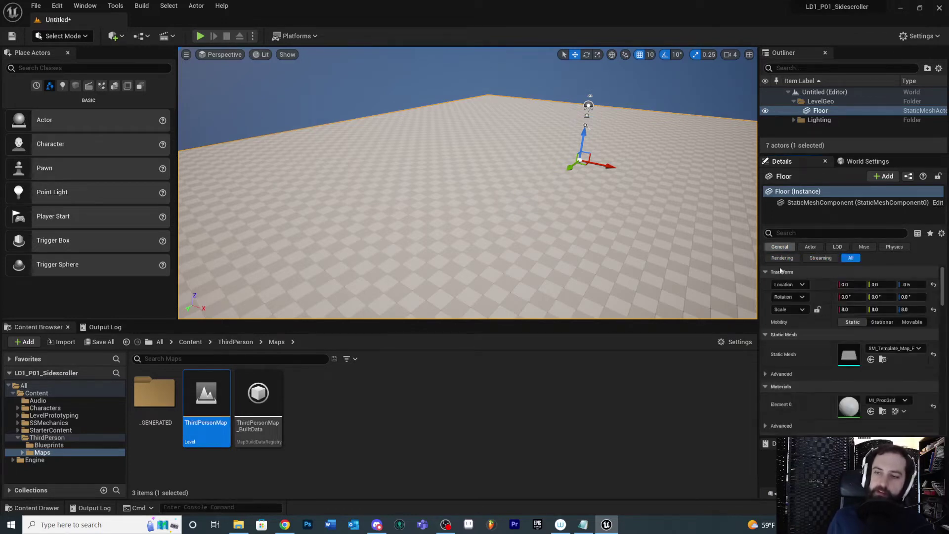
Examine the Floor's properties from Transform, Static Mesh and Materials through Physics, Collision, Lighting, Rendering and Tags.
scroll(807, 294, "down", 3)
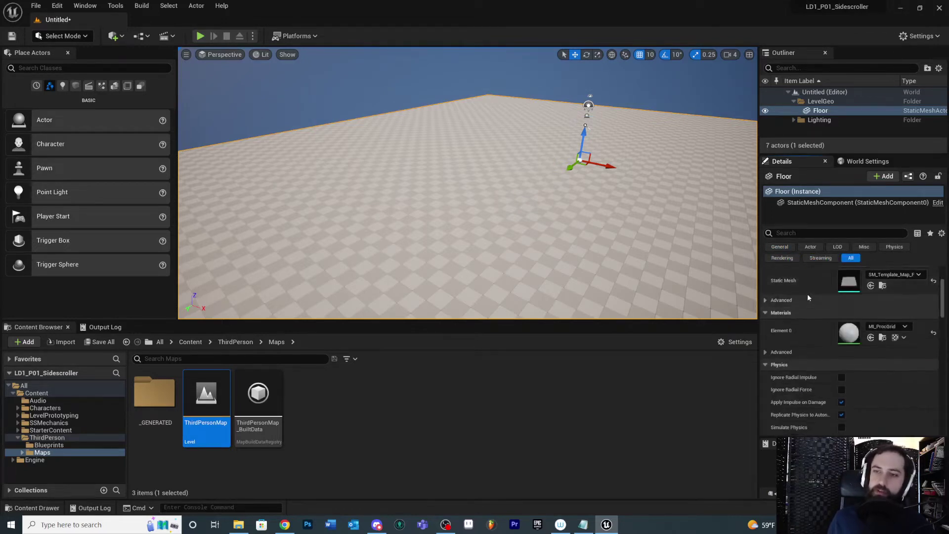
scroll(808, 297, "up", 3)
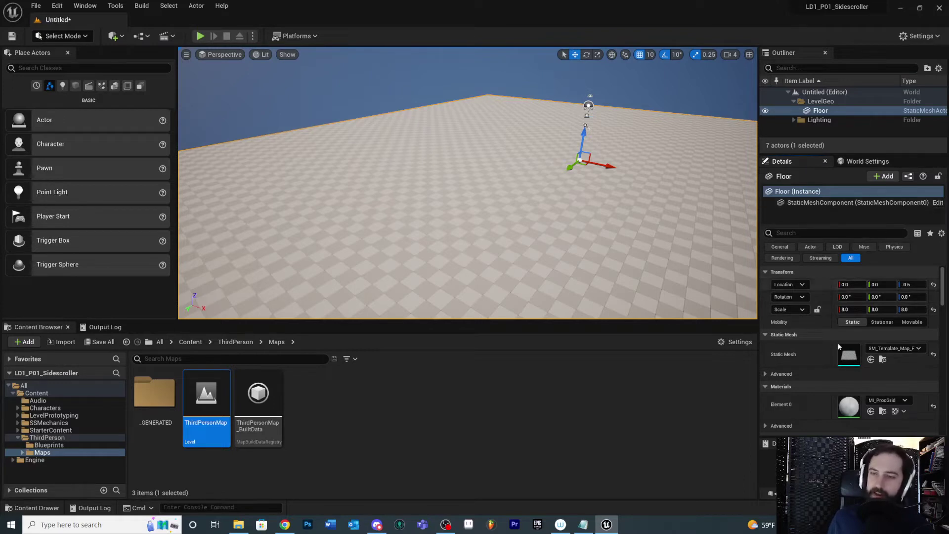
scroll(810, 345, "down", 3)
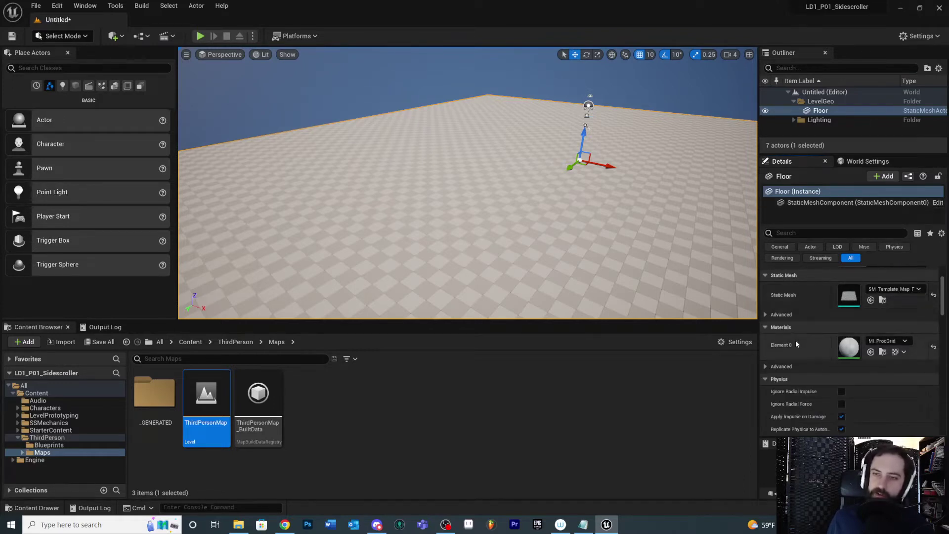
scroll(840, 335, "down", 3)
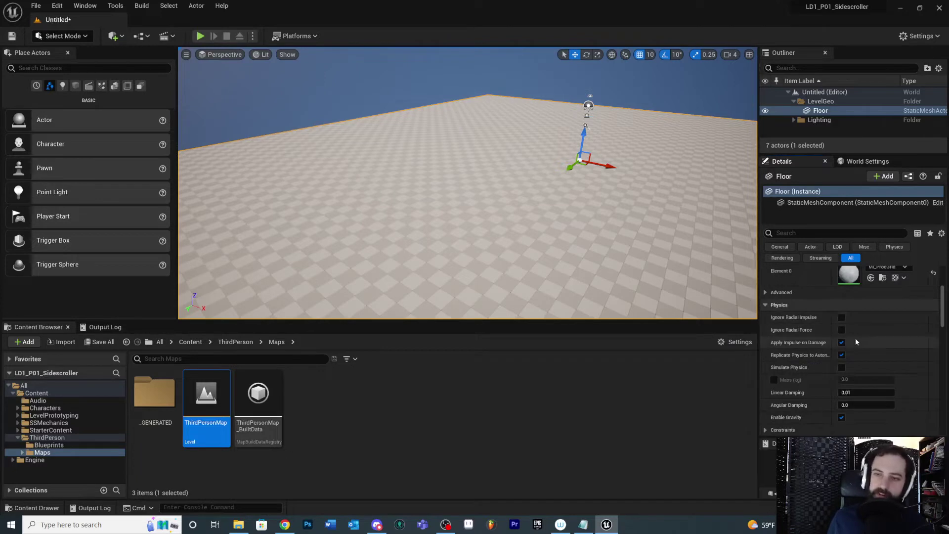
scroll(818, 349, "down", 5)
scroll(817, 345, "down", 6)
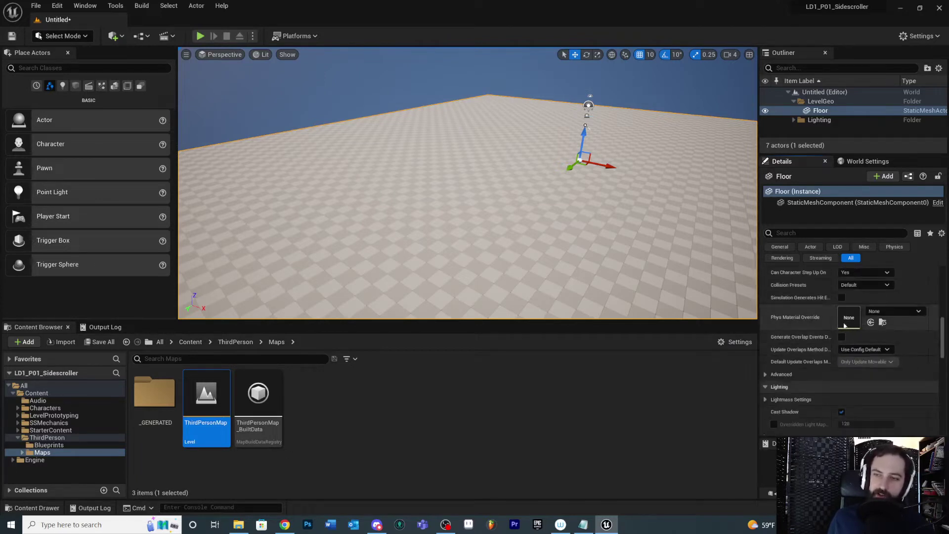
scroll(805, 331, "down", 6)
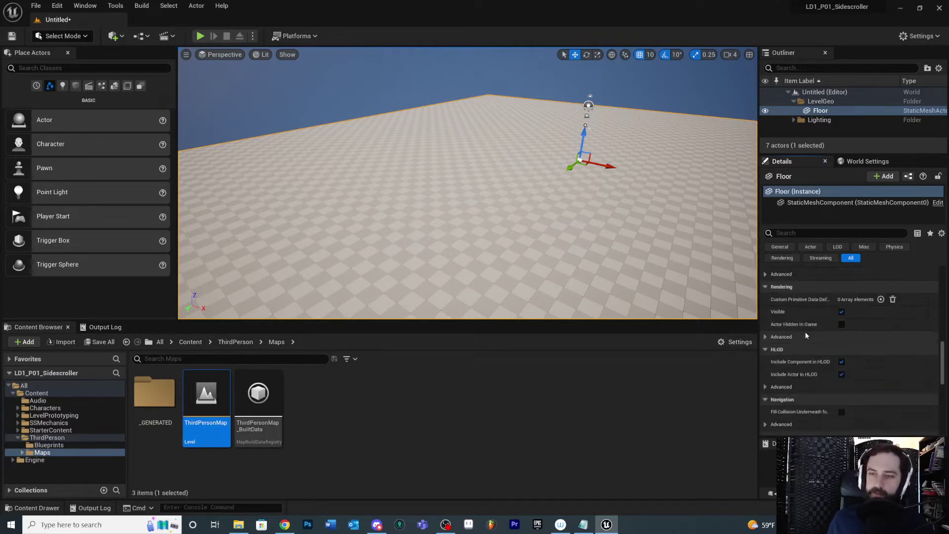
scroll(859, 310, "up", 10)
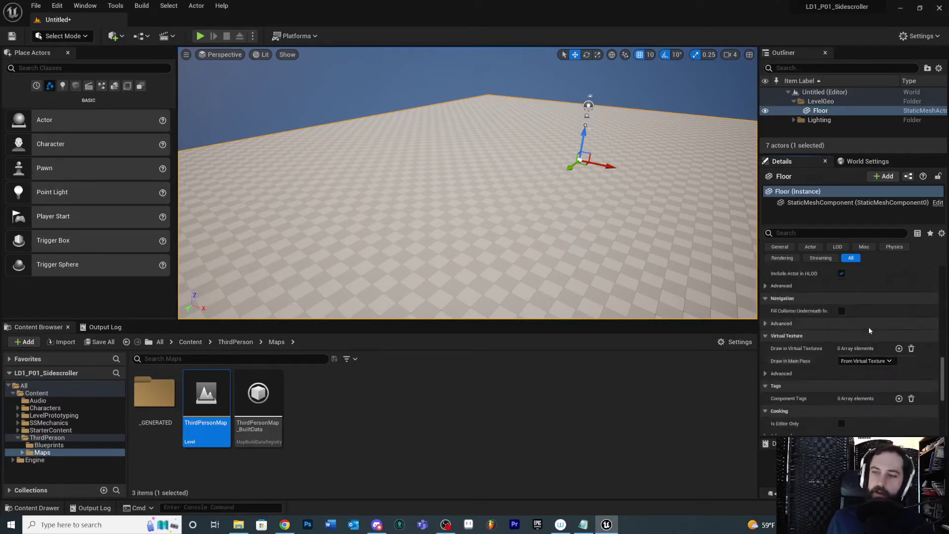
scroll(831, 275, "up", 6)
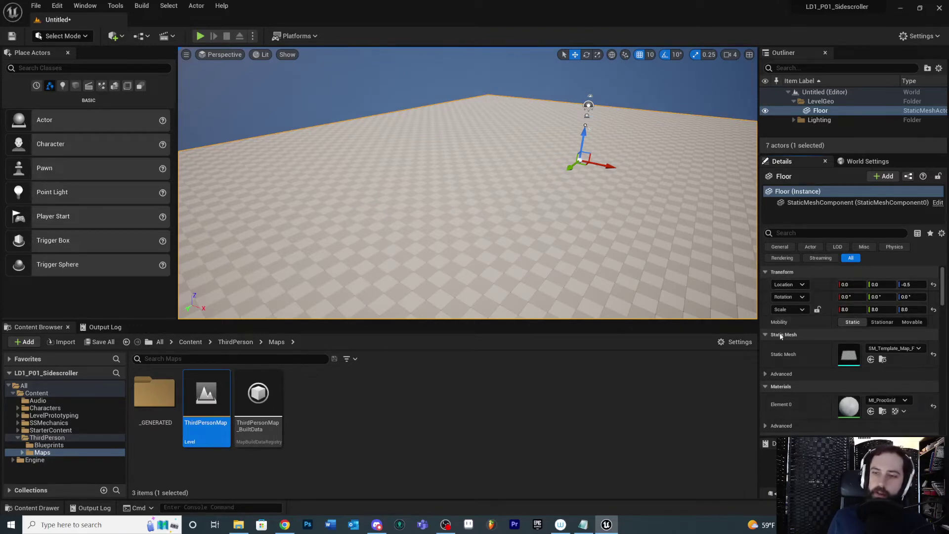
scroll(830, 321, "down", 3)
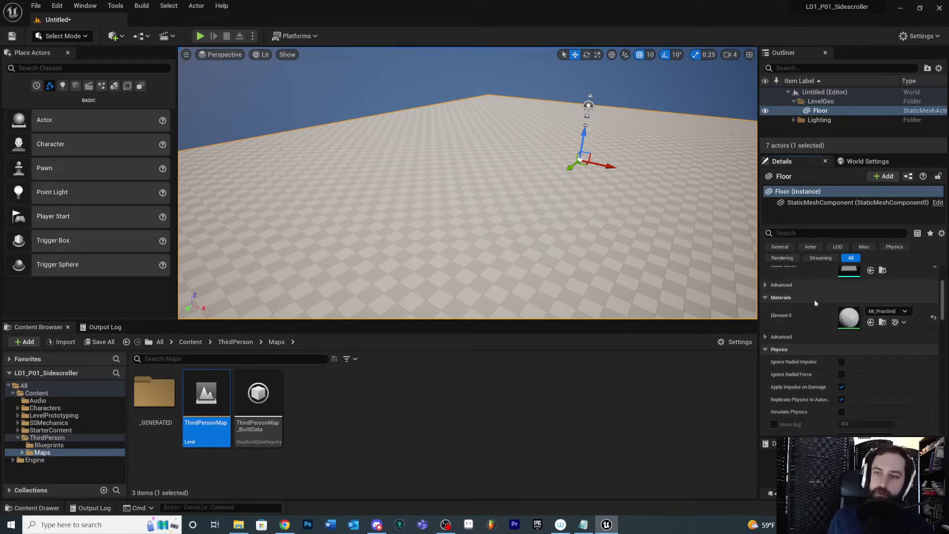
scroll(815, 298, "up", 3)
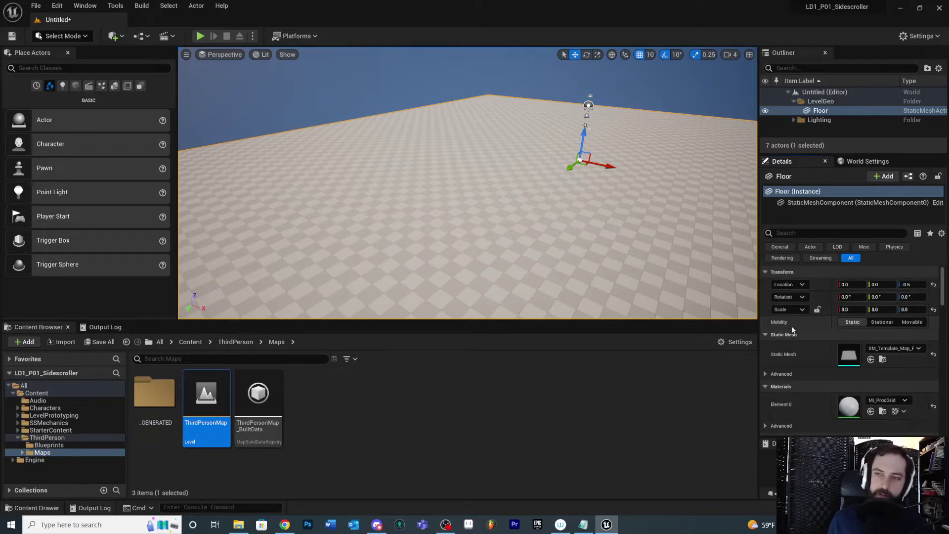
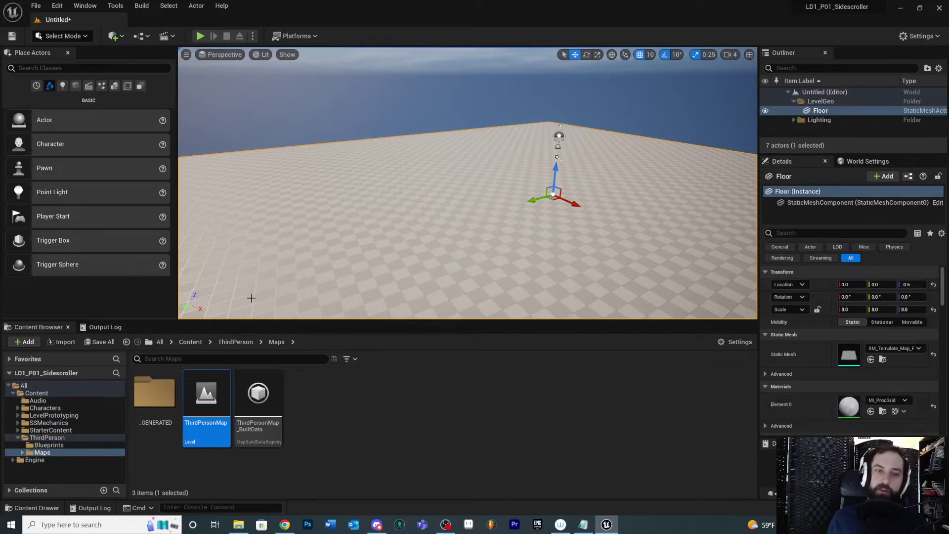
Look over the asset types that can be created in the Maps folder and the parent classes for a Blueprint Class, and dismiss the dialog.
left_click(423, 435)
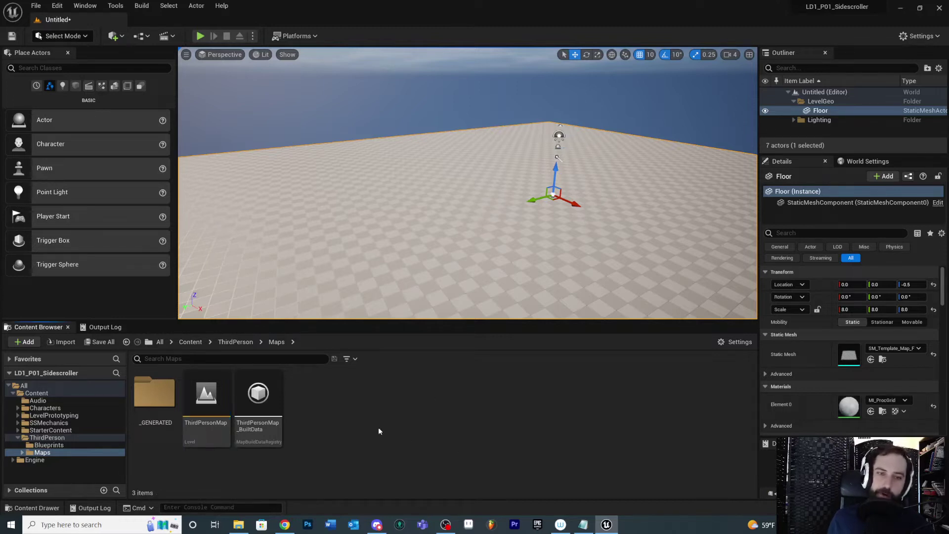
right_click(368, 411)
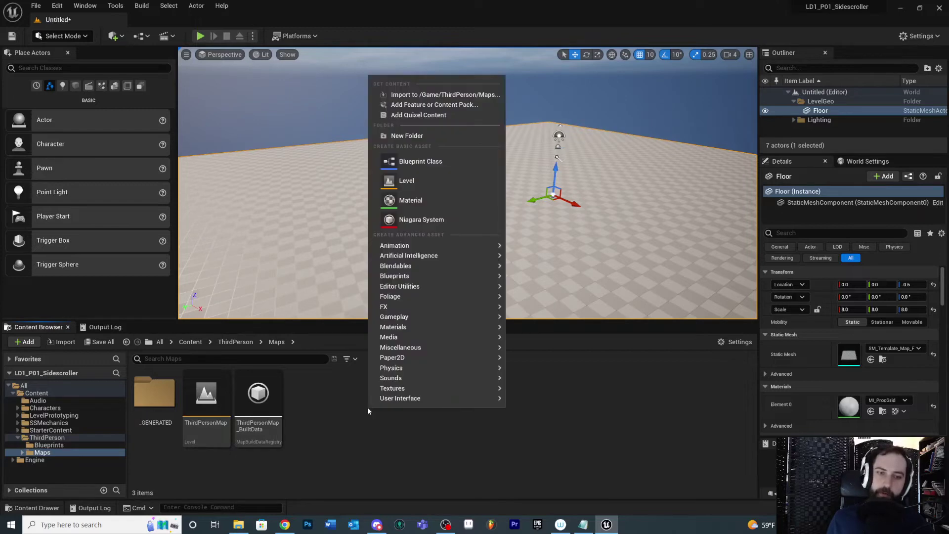
left_click(423, 163)
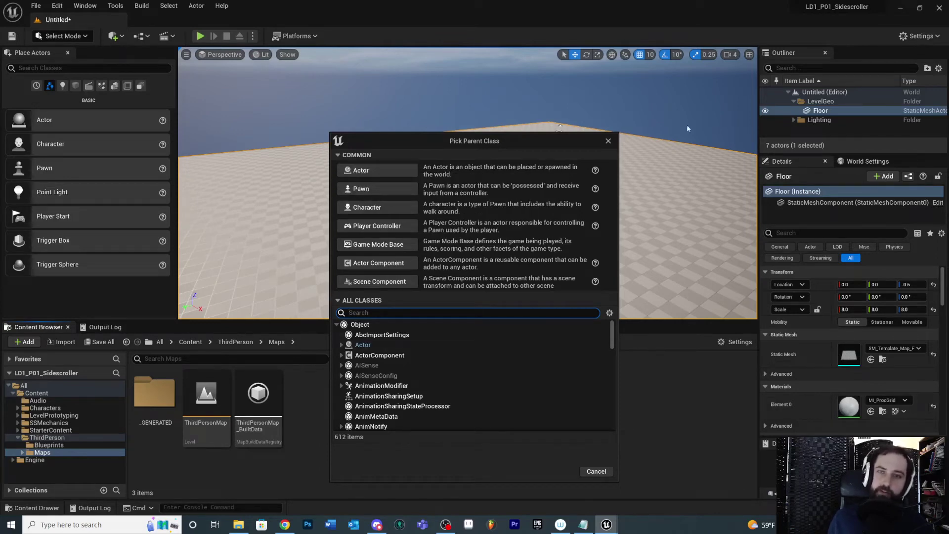
left_click(608, 142)
Select the SkyLight in the viewport and inspect the properties of its LightComponent and of the instance.
right_click_drag(603, 129, 736, 167)
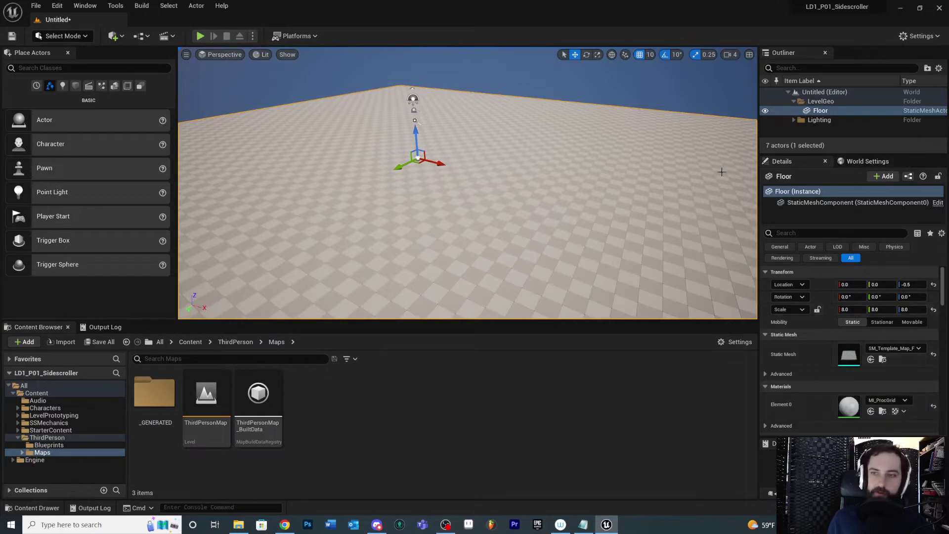
key("f")
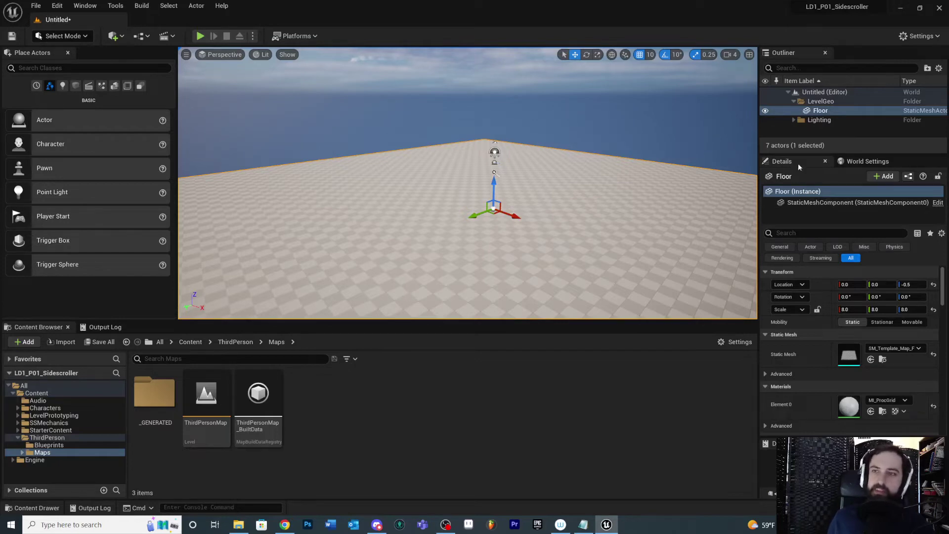
left_click(495, 152)
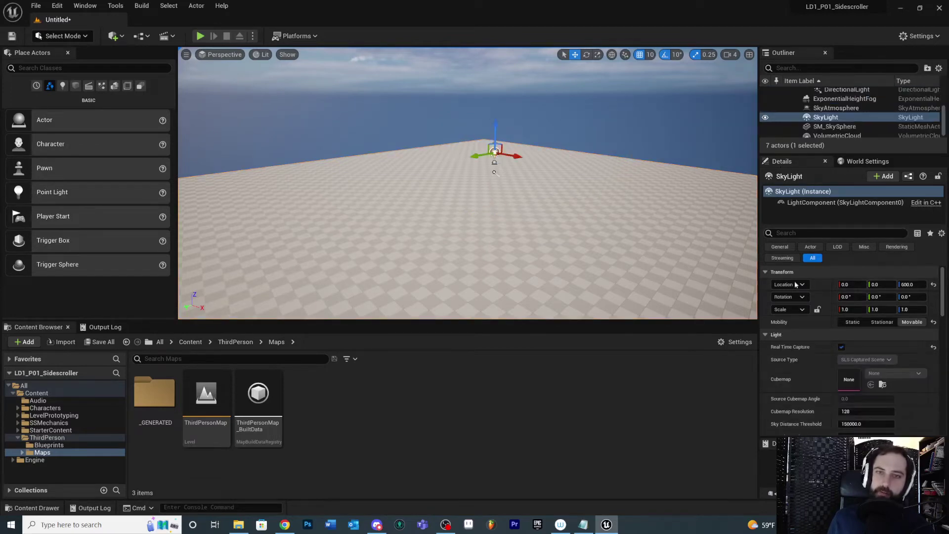
left_click(819, 203)
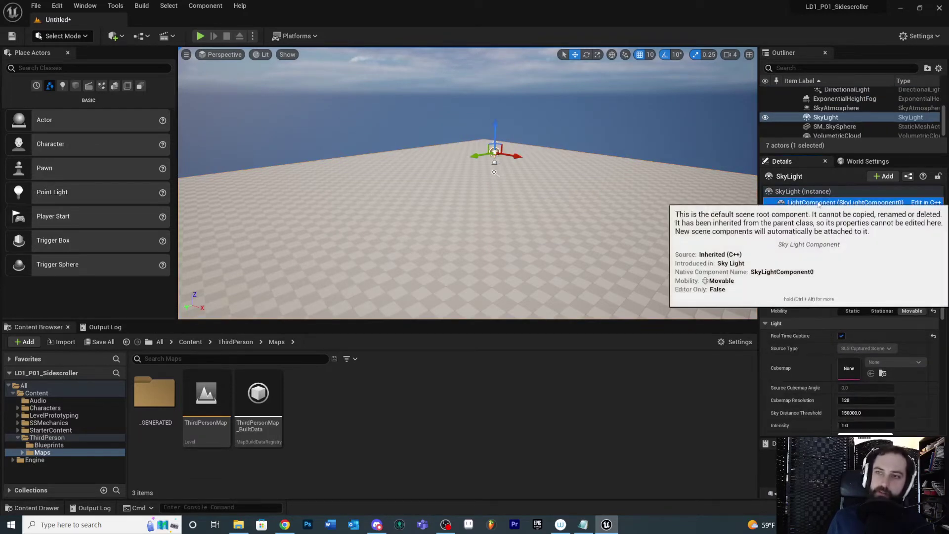
left_click(790, 192)
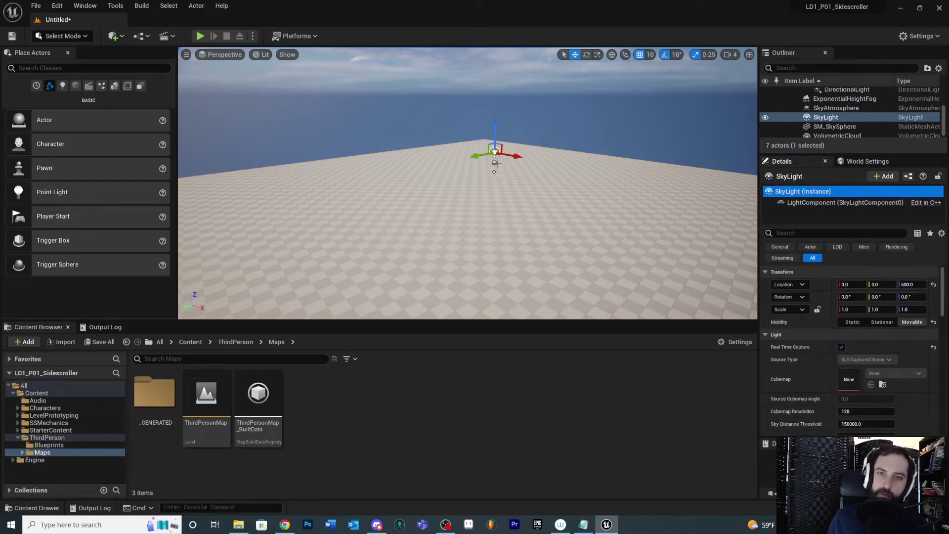
scroll(868, 339, "down", 5)
scroll(857, 333, "up", 5)
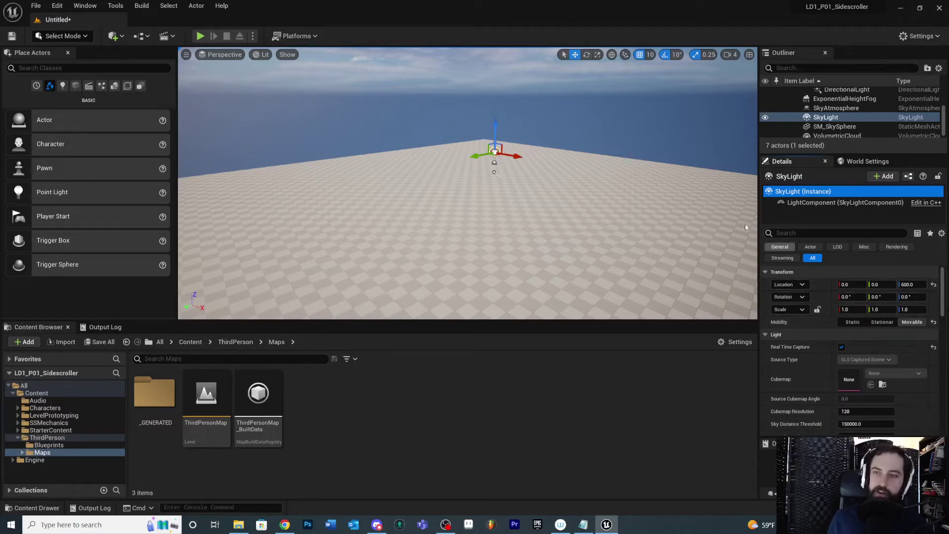
Close the Place Actors panel and reopen it.
right_click_drag(498, 196, 455, 190)
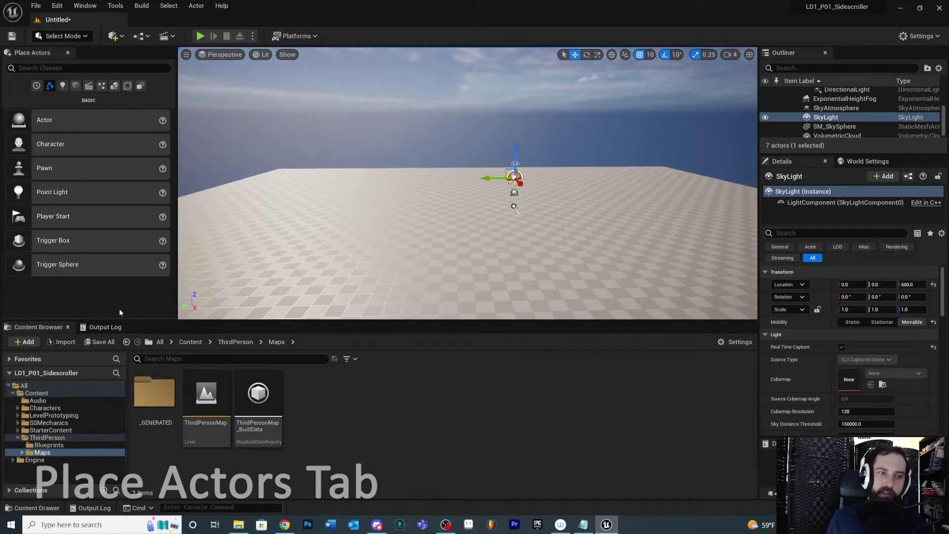
left_click(68, 53)
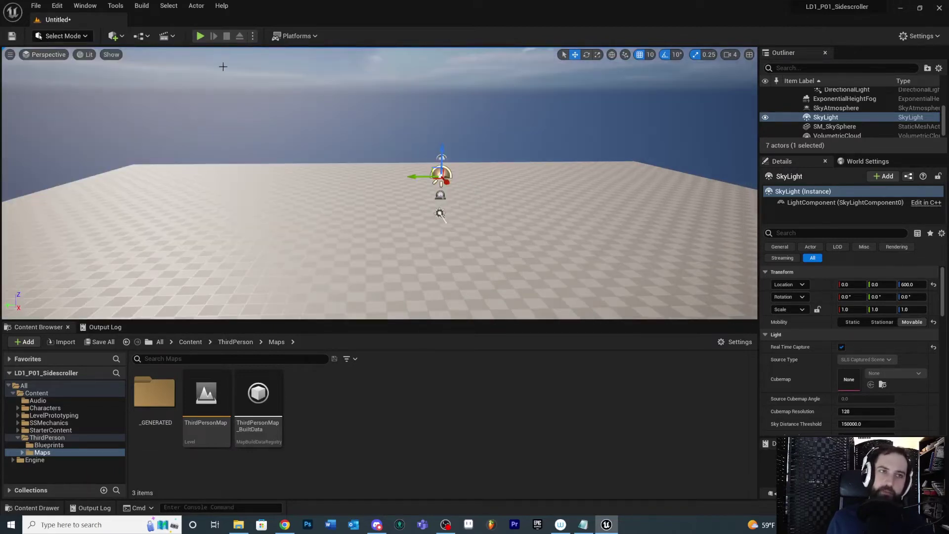
left_click(85, 5)
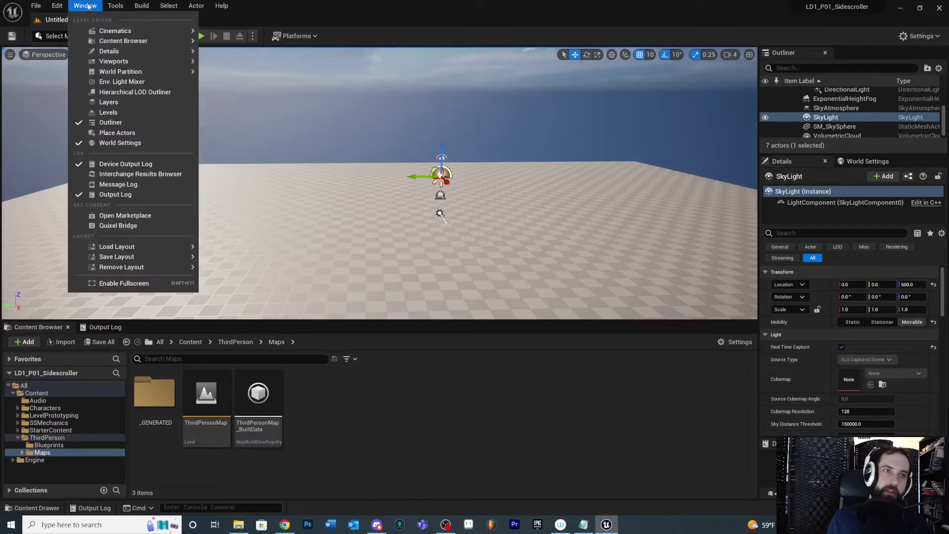
left_click(129, 132)
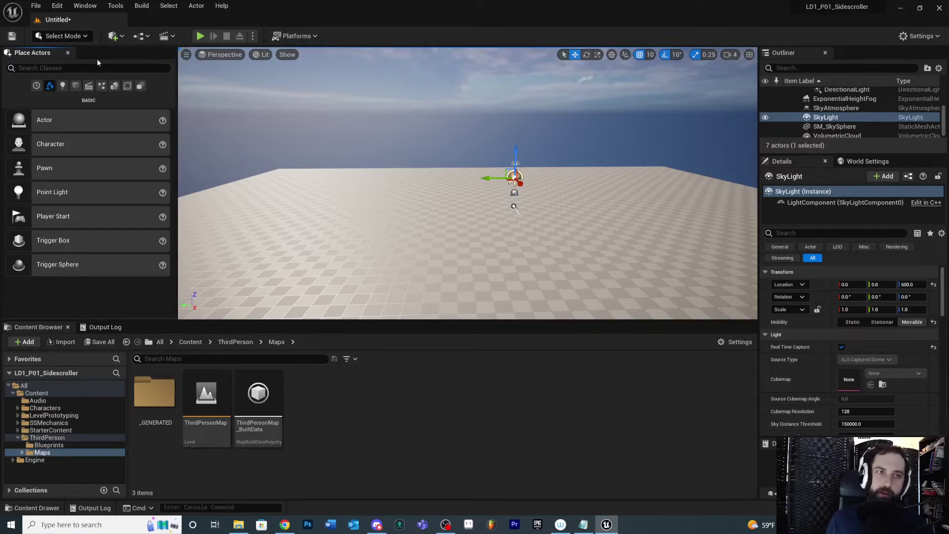
Close the Place Actors panel and look over the actor categories in the quick-add list, including Lights and Shapes.
left_click(67, 53)
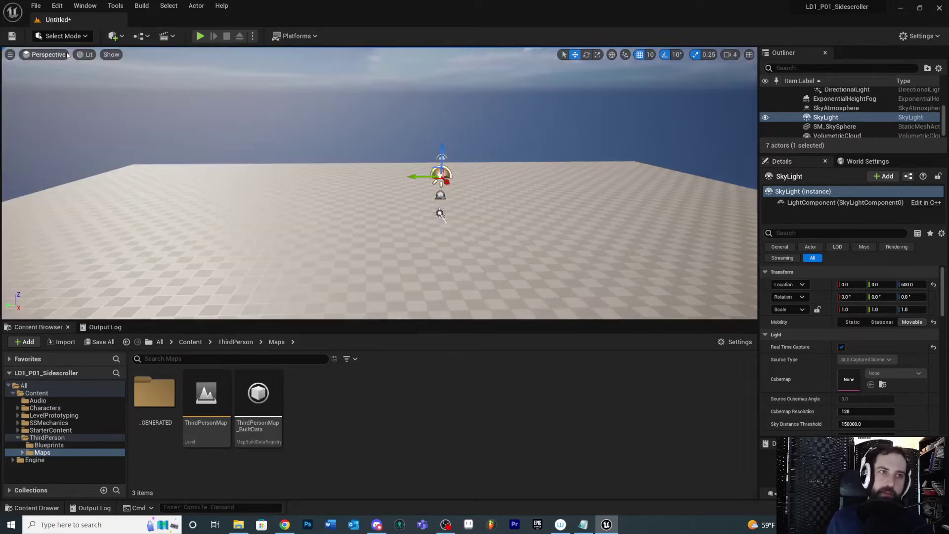
left_click(123, 37)
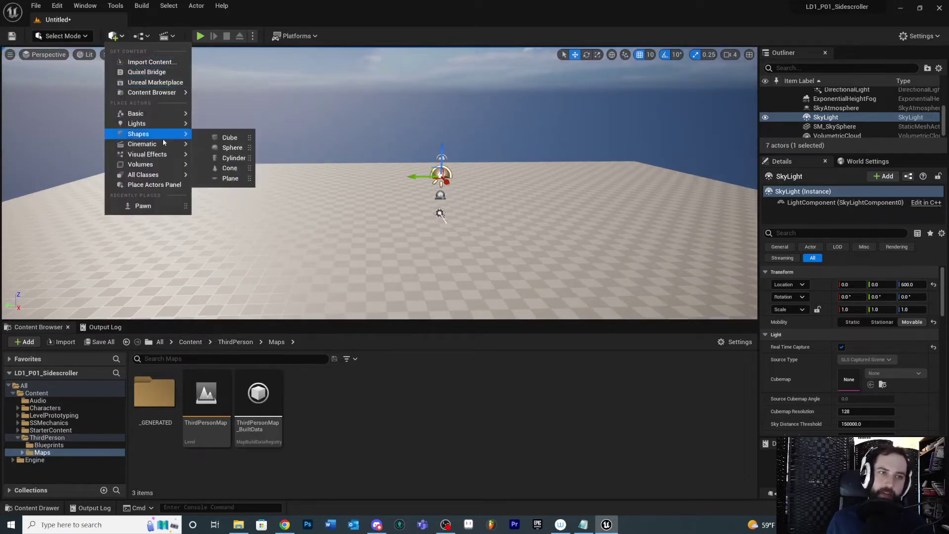
mouse_move(155, 175)
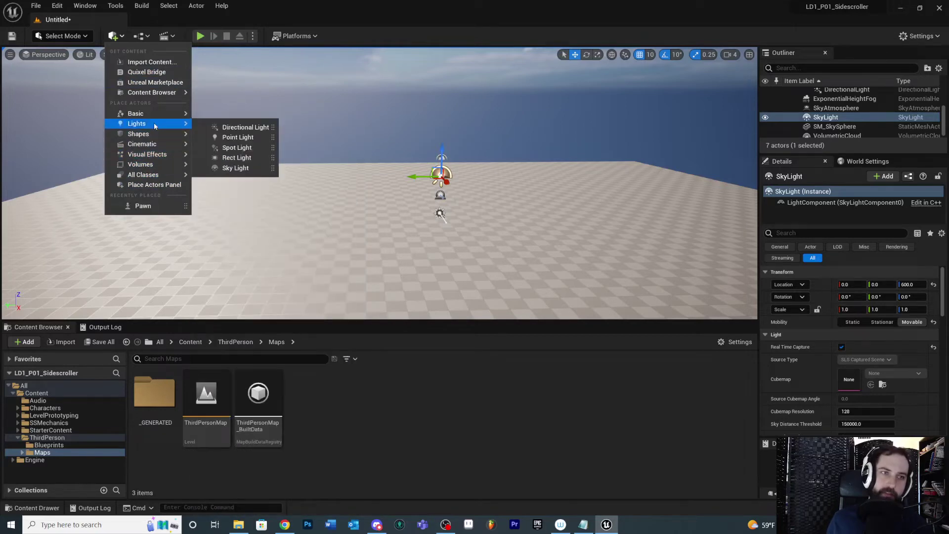
mouse_move(158, 123)
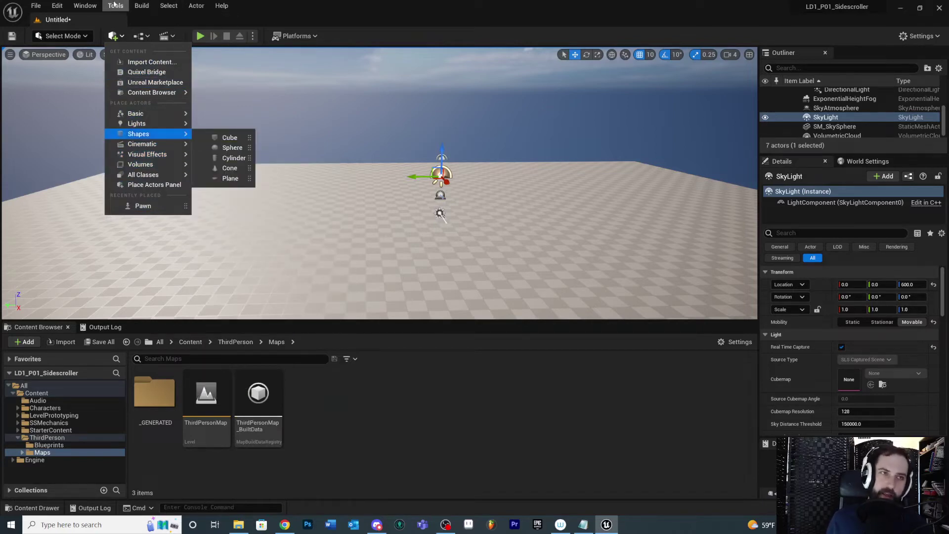
Reopen the Place Actors panel, browse its Lights, Shapes, Cinematic and Volumes categories, and close it.
left_click(87, 7)
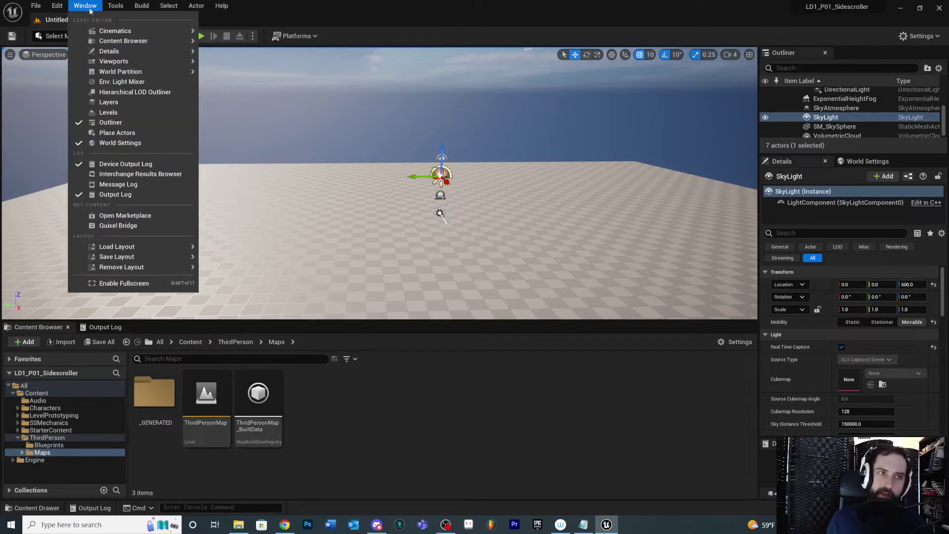
left_click(140, 135)
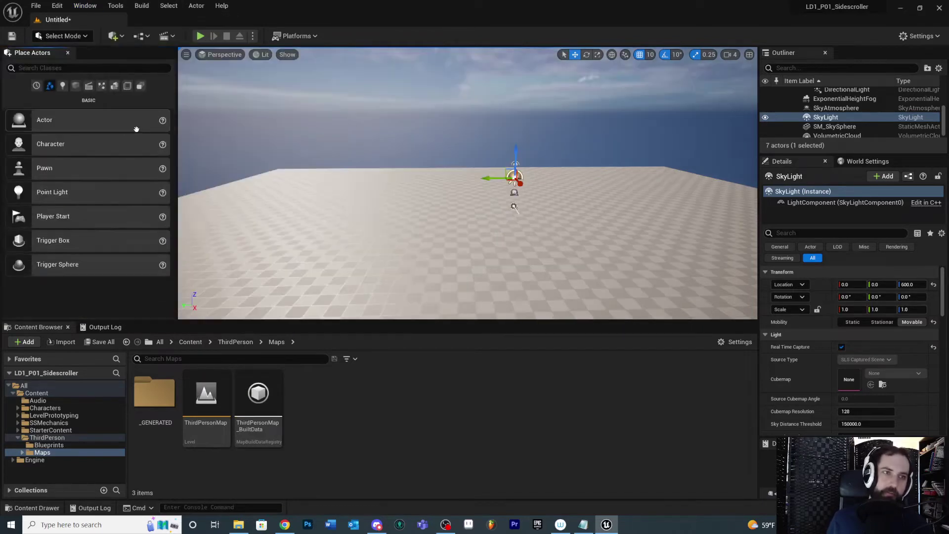
left_click(62, 86)
left_click(75, 86)
left_click(89, 86)
left_click(128, 86)
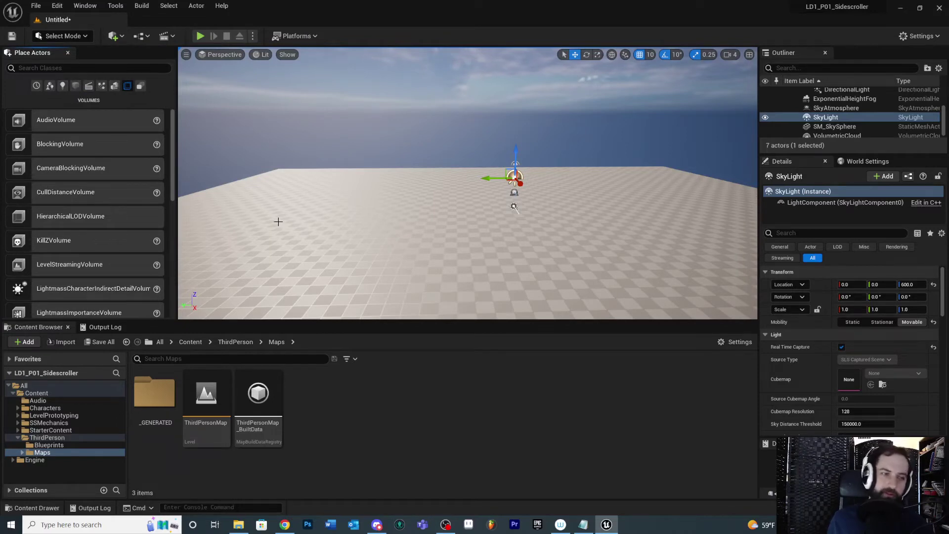
left_click(67, 53)
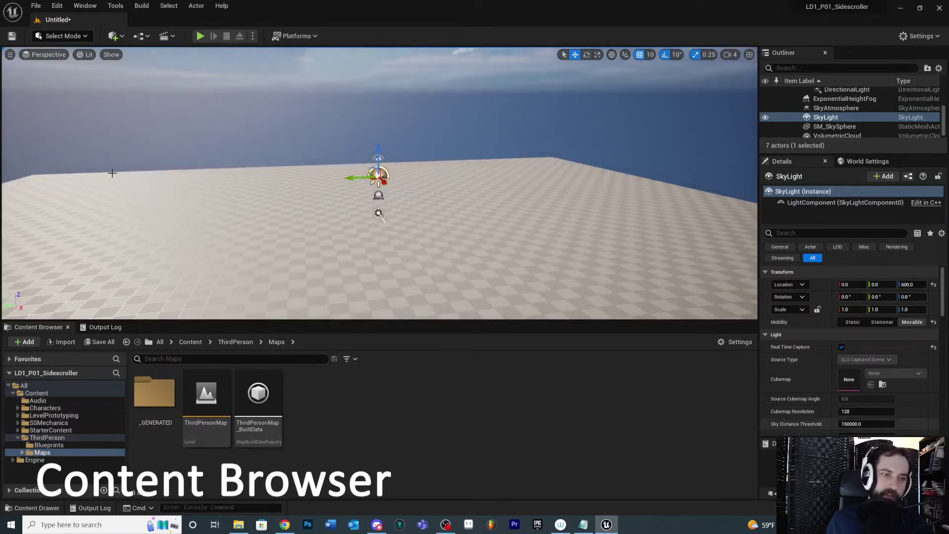
View the contents of ThirdPerson's Blueprints folder and of the root Content folder, collapsing and re-expanding the Content tree.
left_click(48, 445)
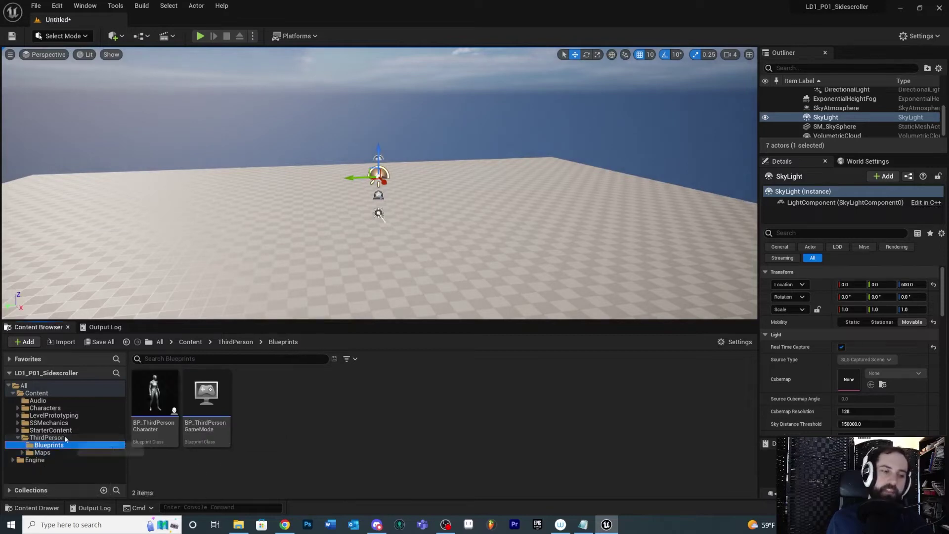
left_click(33, 393)
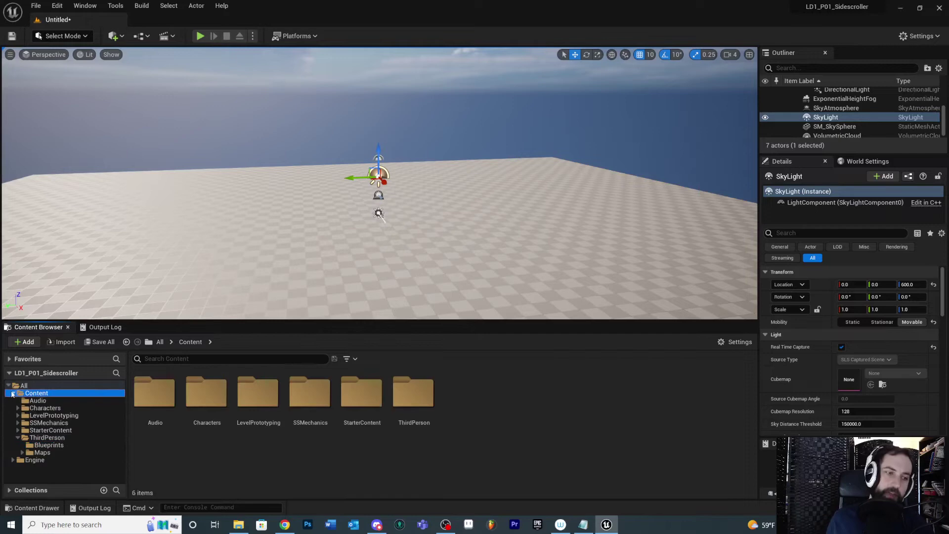
left_click(13, 393)
left_click(12, 394)
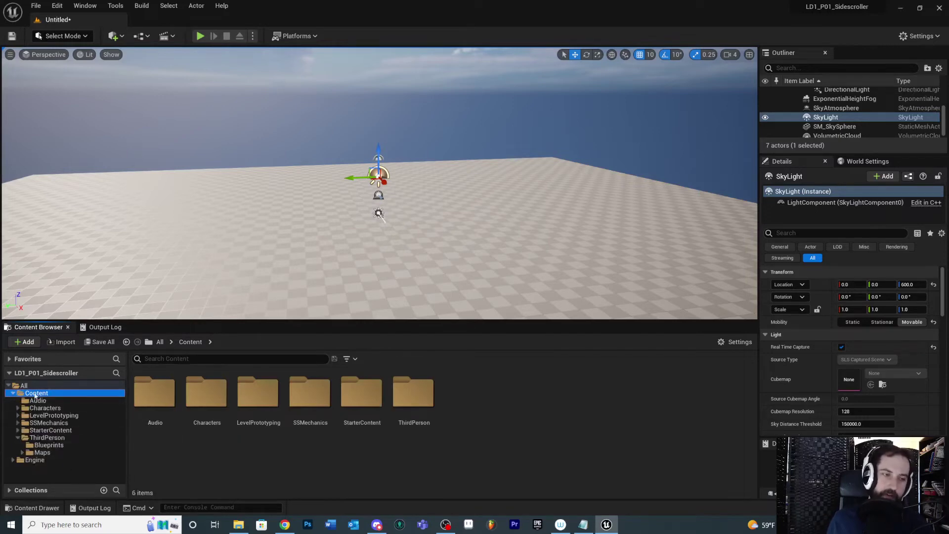
Show the Content folder in File Explorer, examine the Unreal and LD1_P01_Sidescroller folders on disk, and return to Unreal Editor.
right_click(35, 396)
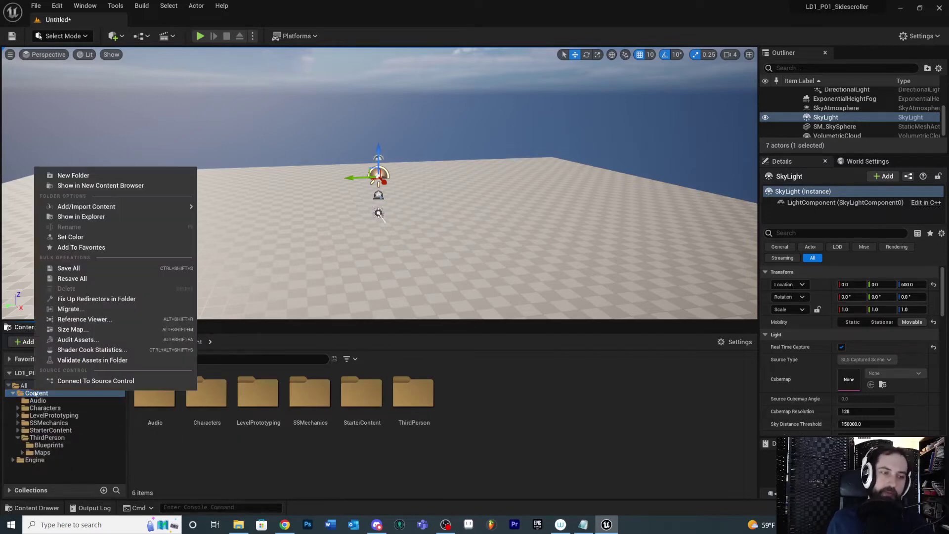
left_click(96, 218)
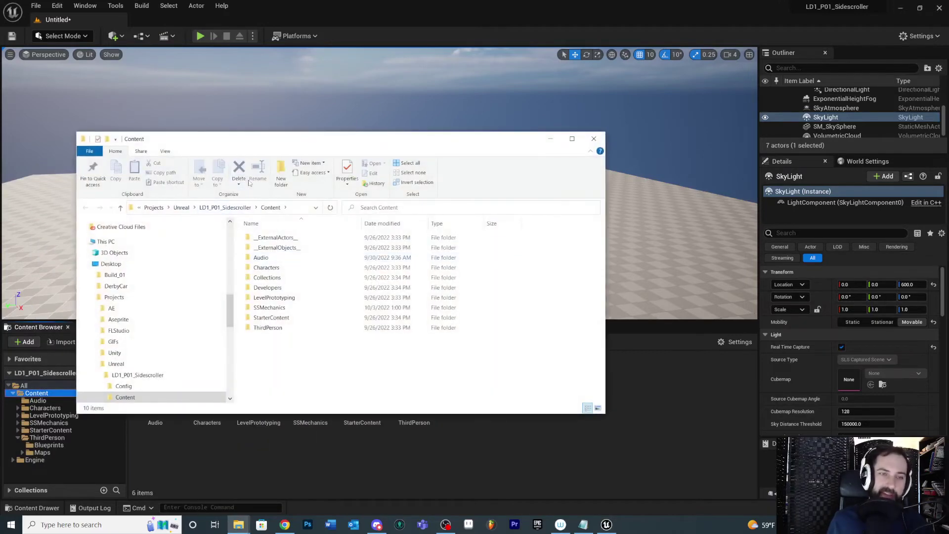
left_click(258, 271)
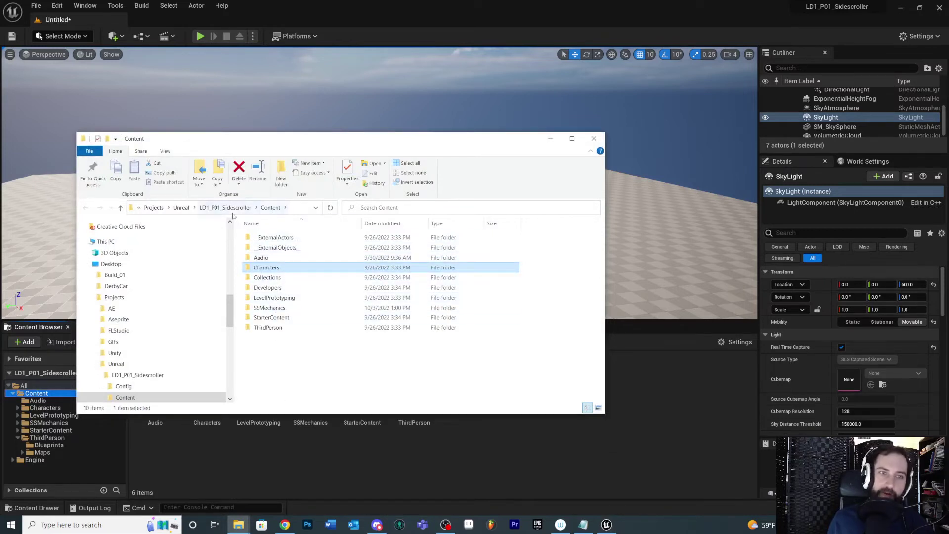
left_click(238, 208)
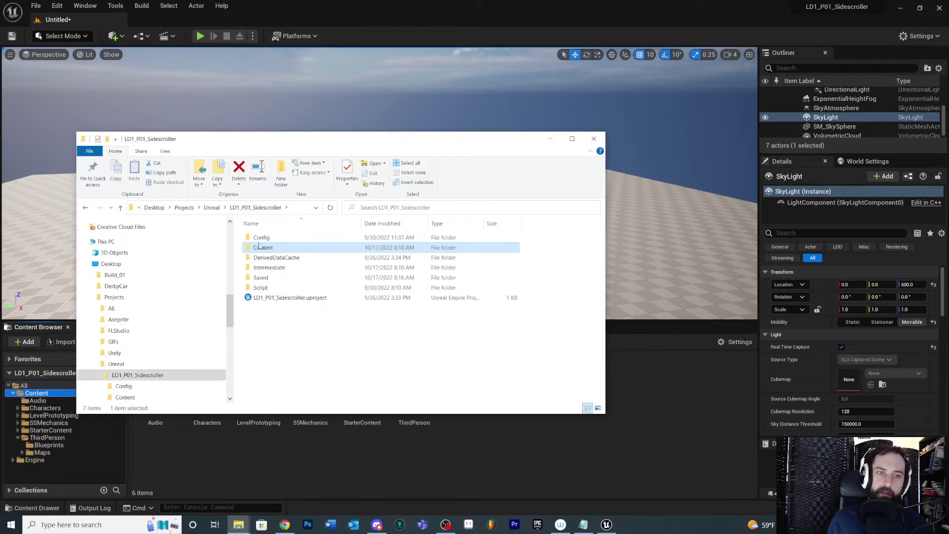
left_click(246, 208)
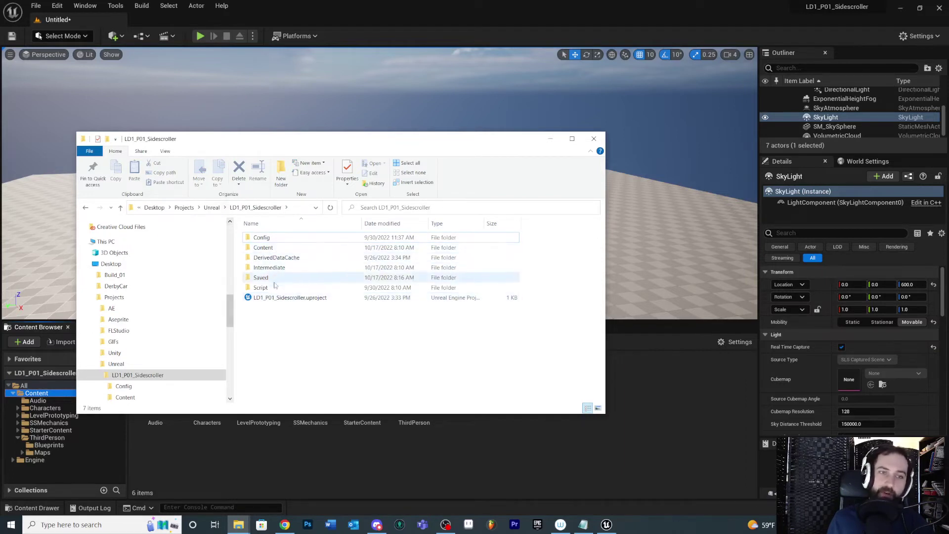
left_click(269, 248)
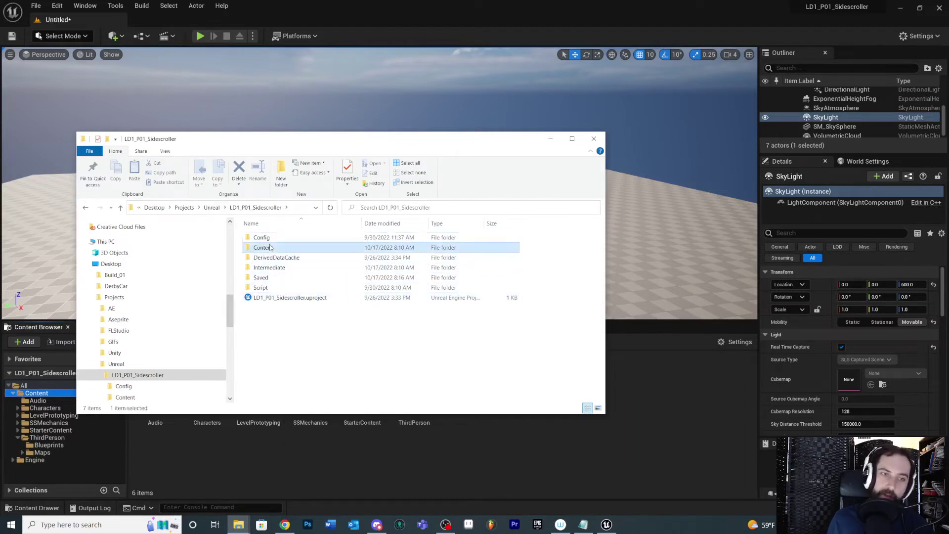
left_click(211, 207)
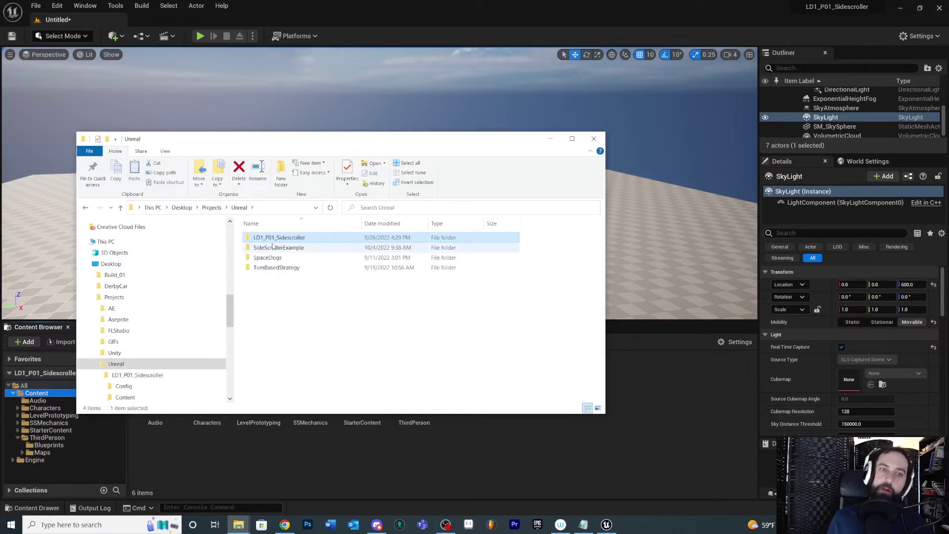
double_click(295, 239)
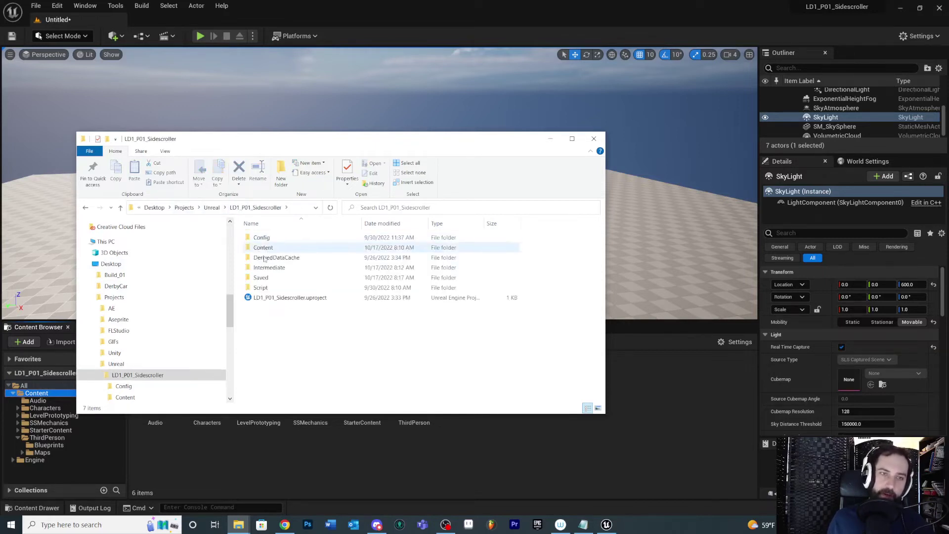
double_click(263, 248)
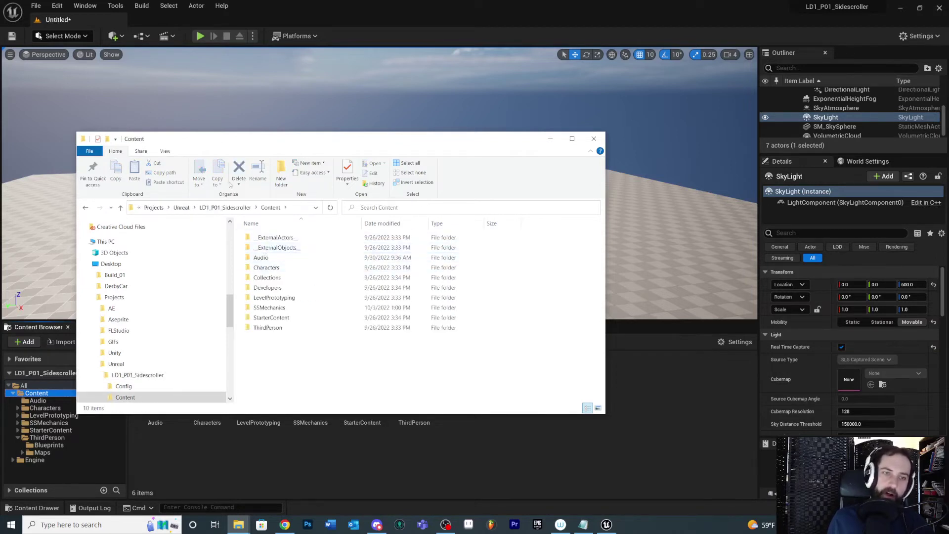
left_click(282, 453)
Collapse the ThirdPerson folder and look over the asset types that can be created in the Content folder.
left_click(18, 437)
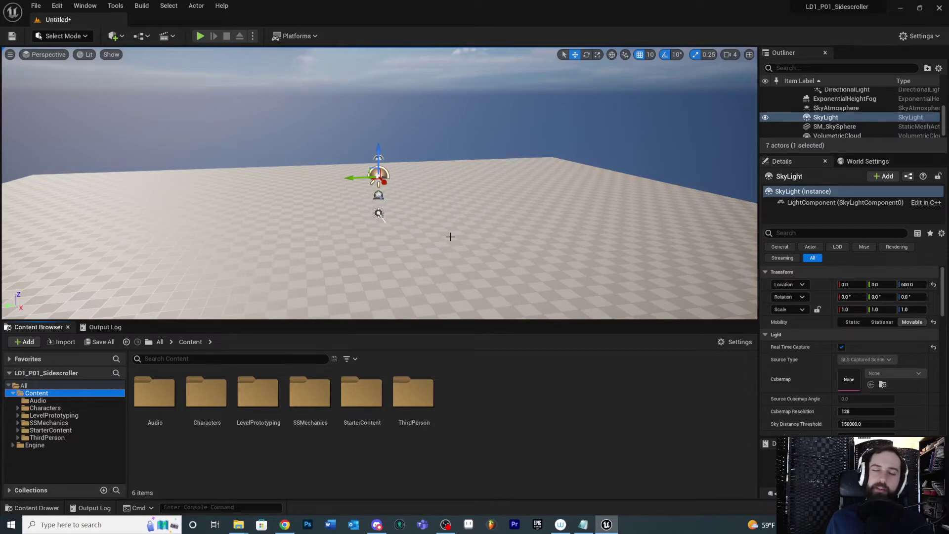
right_click_drag(458, 203, 499, 196)
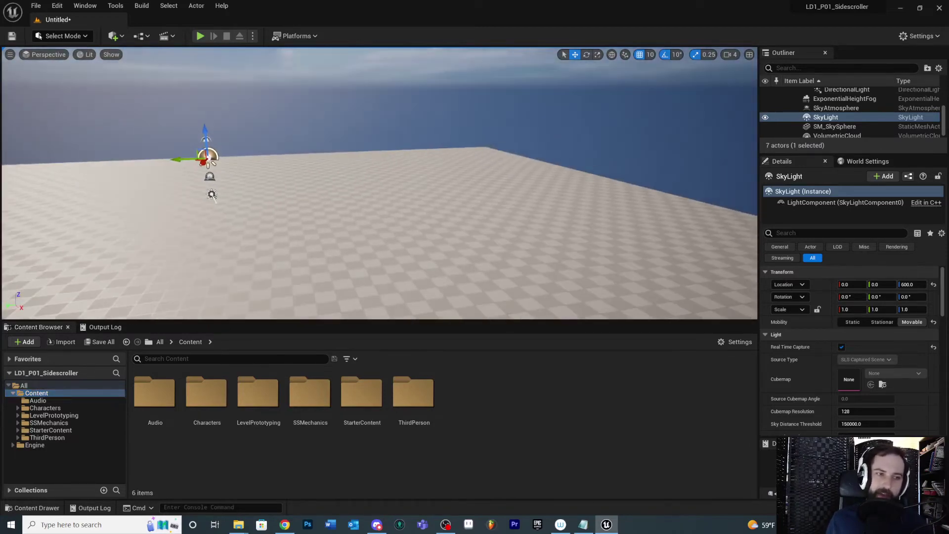
right_click(481, 419)
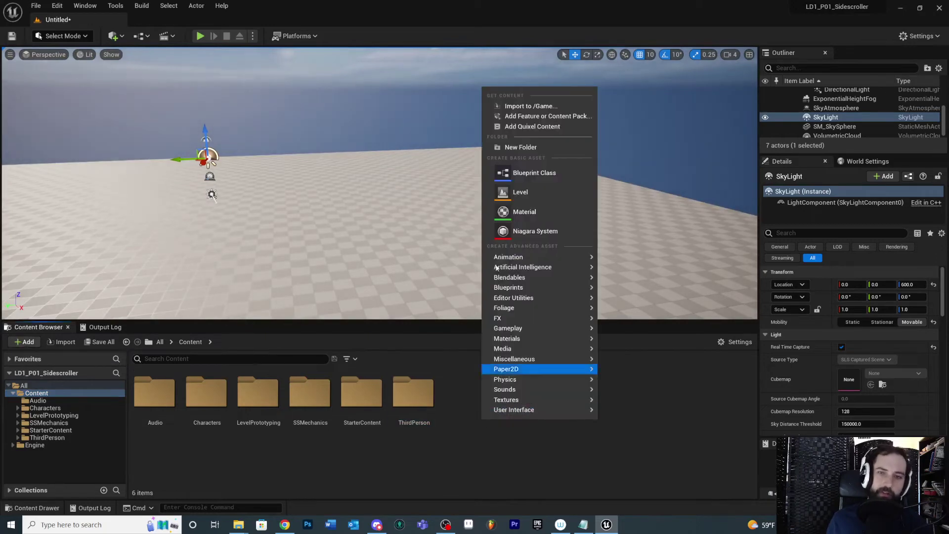
left_click(473, 438)
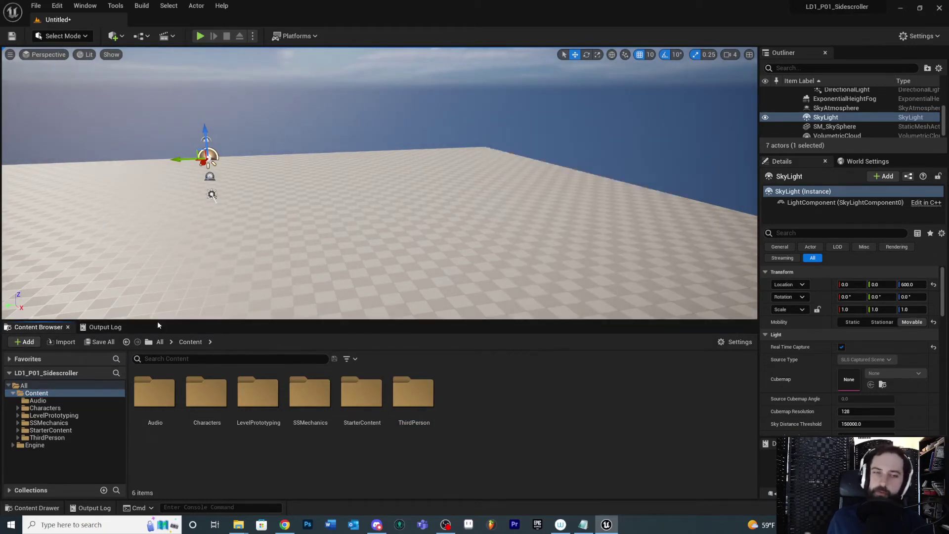
mouse_move(313, 256)
right_mouse_down()
mouse_move(280, 247)
mouse_move(316, 242)
right_mouse_up()
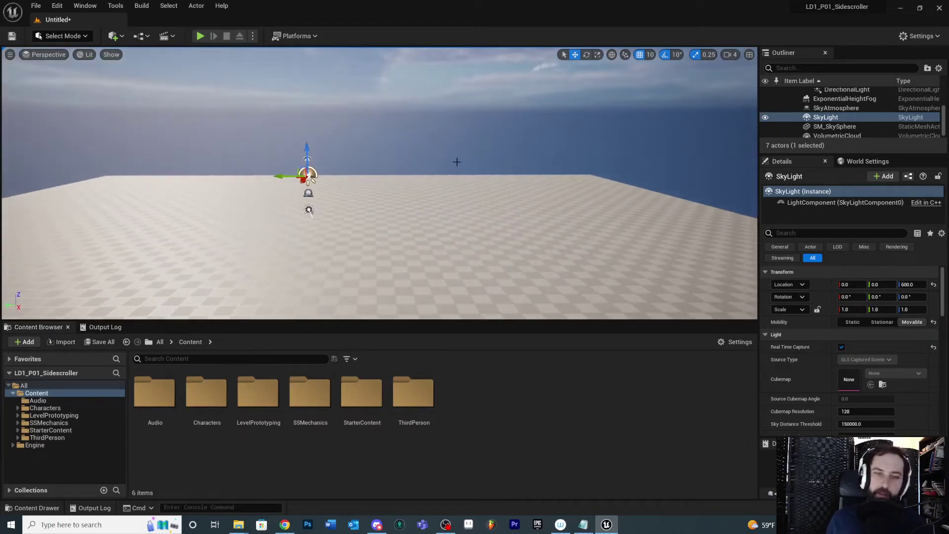
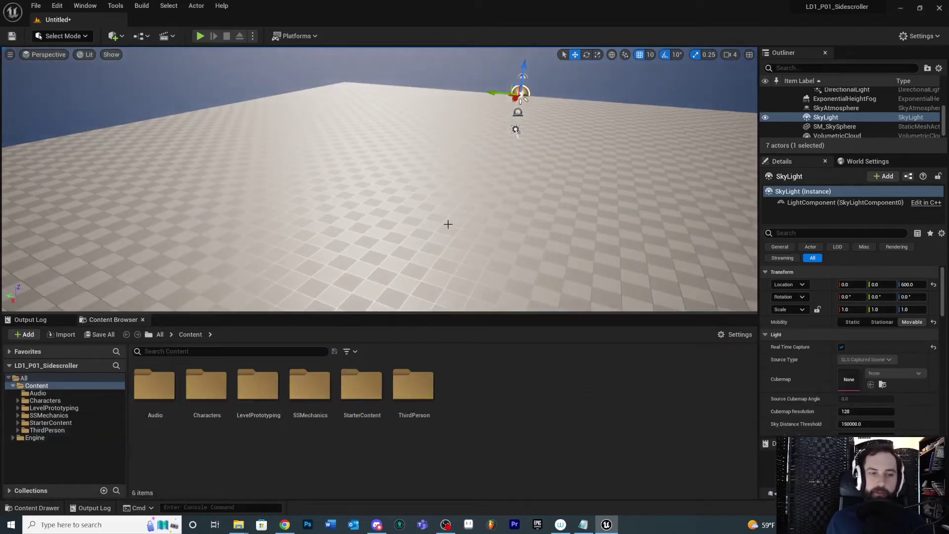
Open the Content Drawer, view the ThirdPerson folder in it, and dismiss the drawer.
key("ctrl+space")
left_click(62, 433)
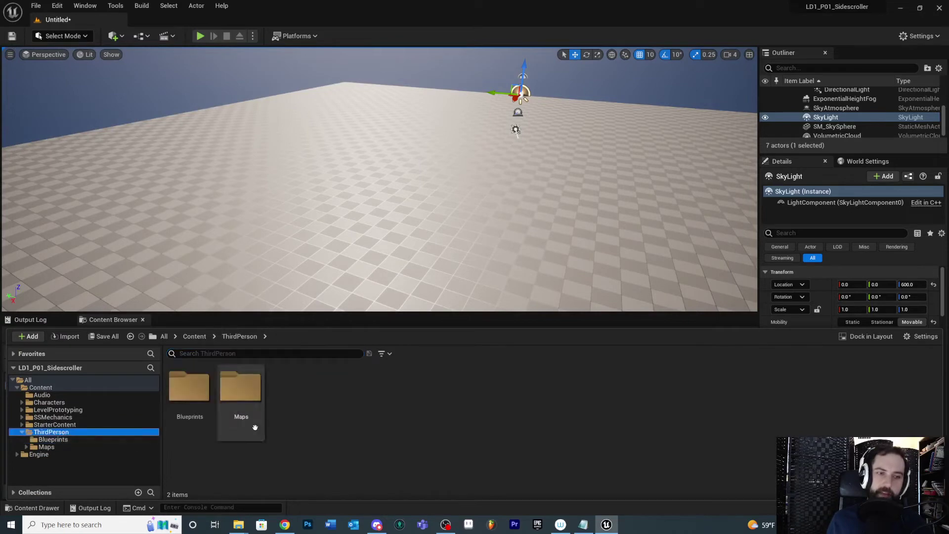
key("ctrl+space")
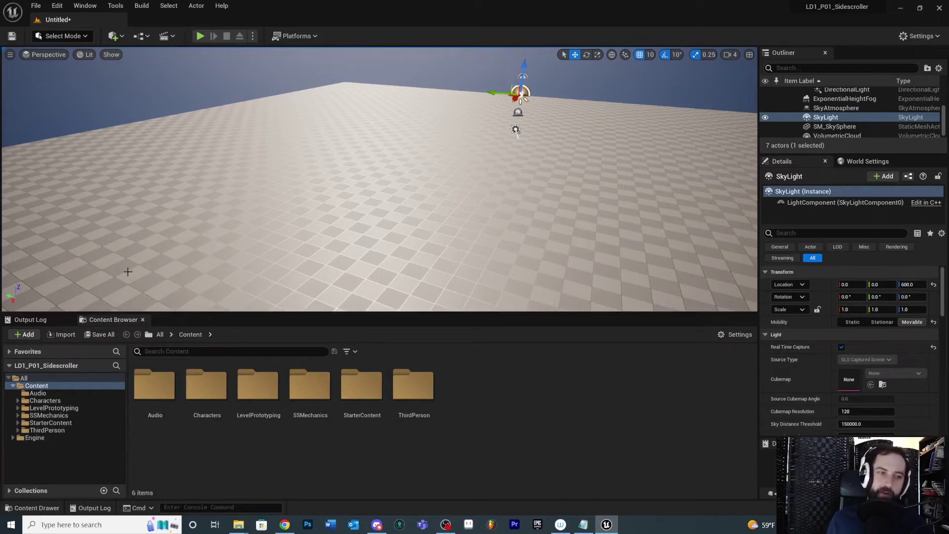
Place the Collect_Cue sound from the Audio folder on the level's floor and delete it from the level.
left_click(206, 389)
left_click(159, 388)
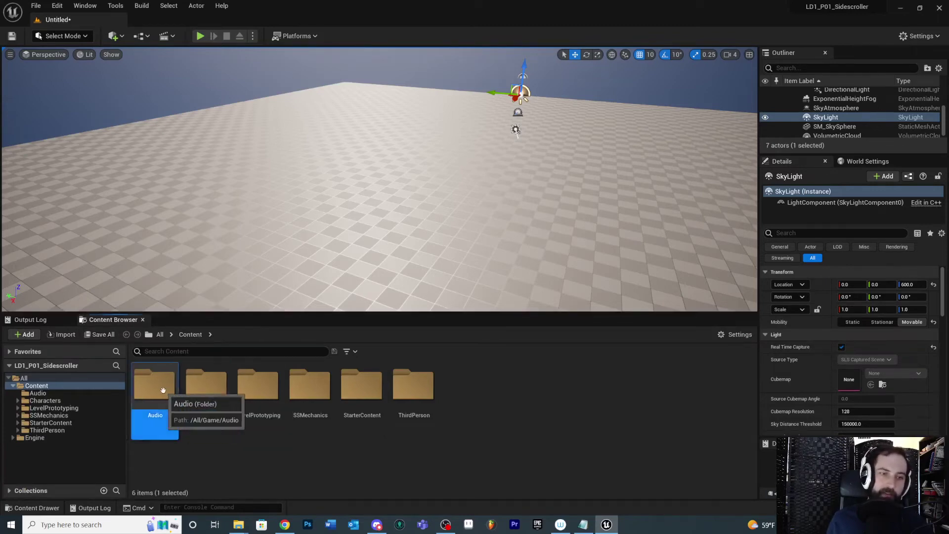
double_click(159, 388)
left_click_drag(197, 438, 350, 114)
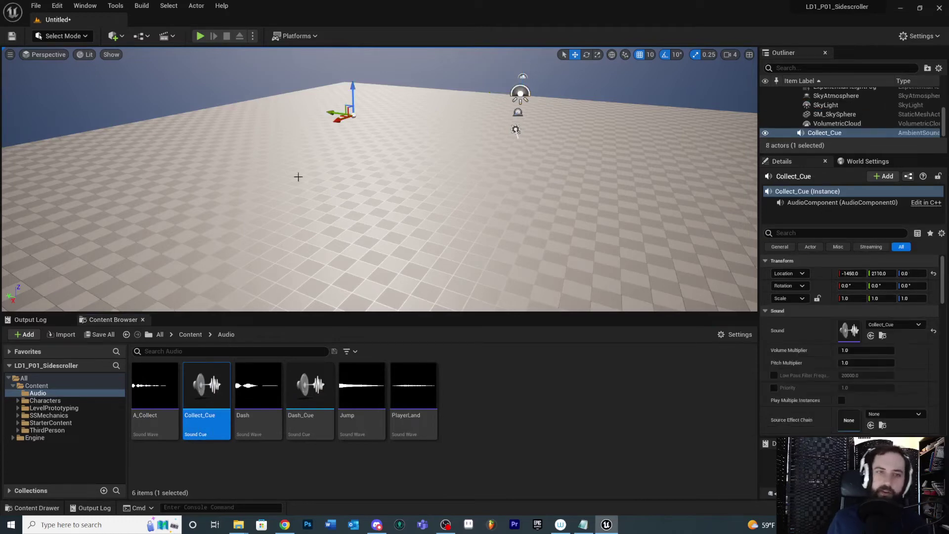
key("Delete")
right_click_drag(365, 188, 399, 176)
Browse the contents of the StarterContent, LevelPrototyping, Audio and SSMechanics folders.
left_click(39, 423)
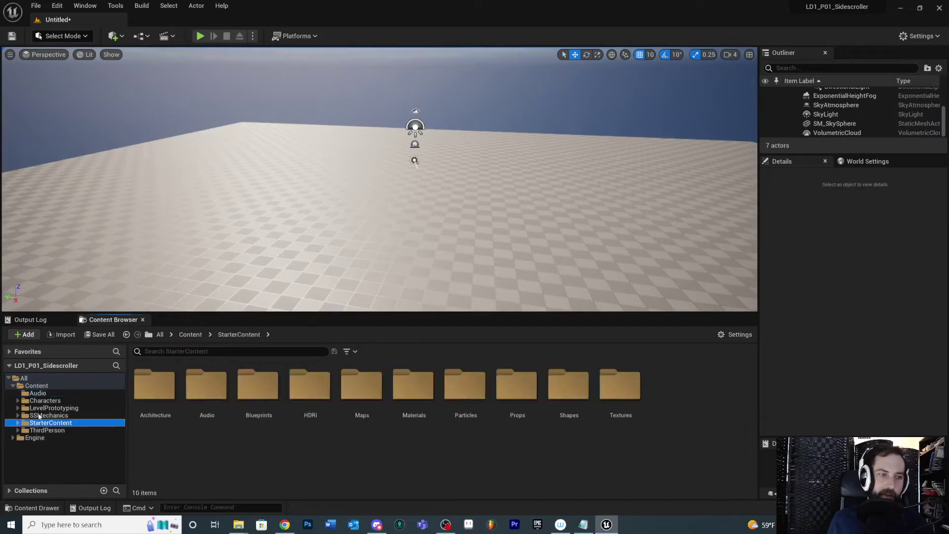
left_click(49, 408)
left_click(38, 393)
left_click(48, 416)
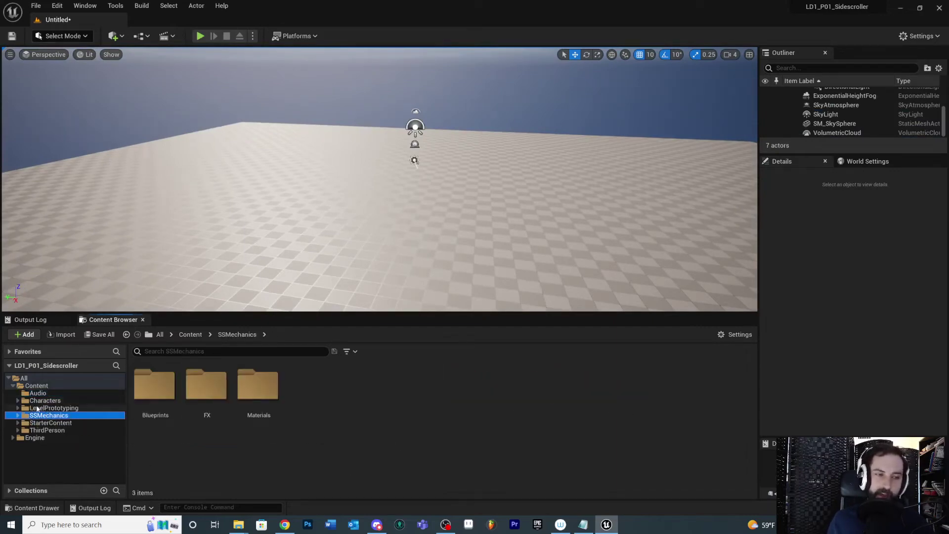
left_click(52, 407)
Expand the Favorites section, then collapse the Content folder tree and display the root Content folder.
left_click(9, 352)
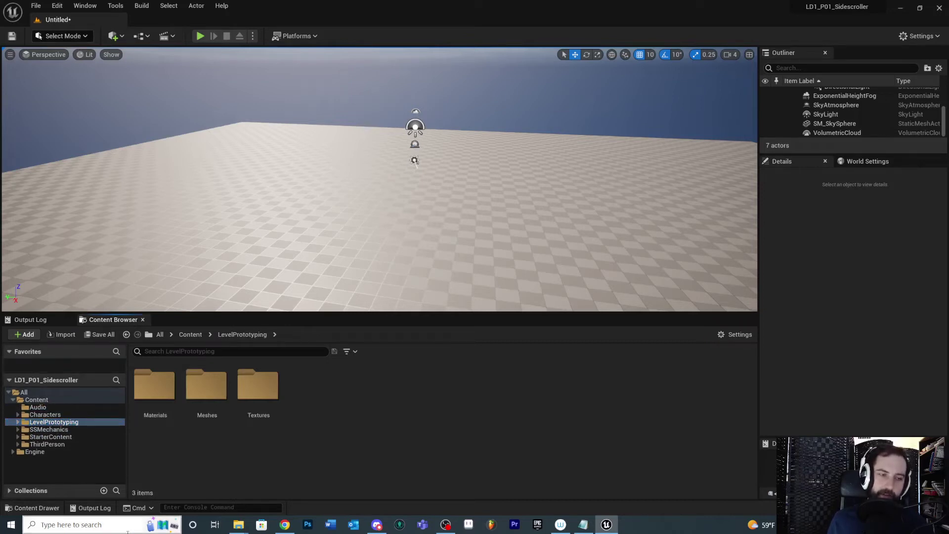
left_click(50, 436)
double_click(35, 399)
Look over the import, folder and asset options for adding to the Content folder, and dismiss the list.
left_click(34, 335)
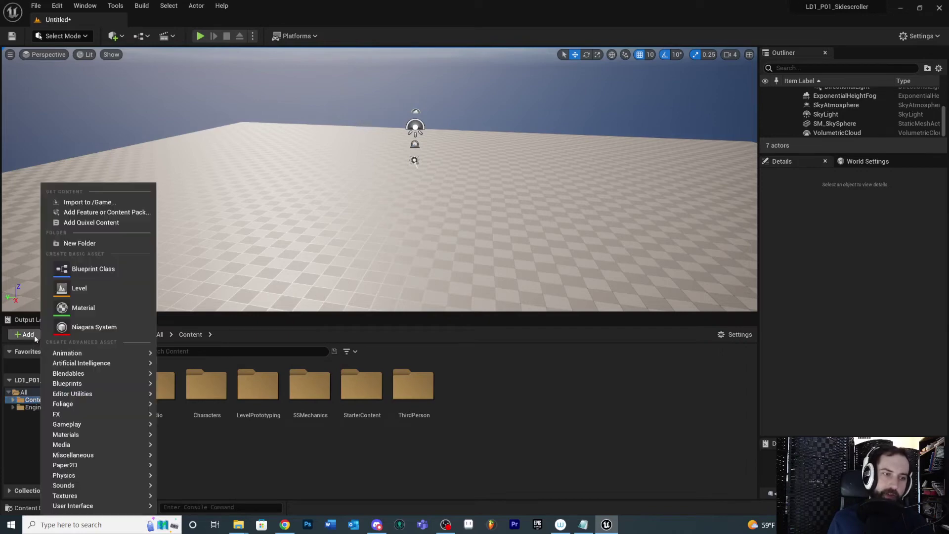
mouse_move(98, 475)
left_click(499, 481)
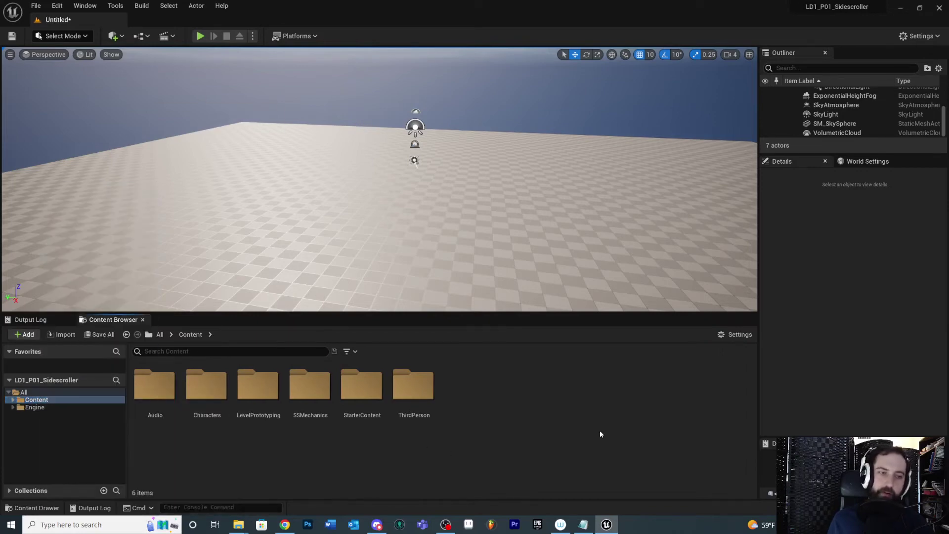
Select the level's Floor actor in the viewport.
right_click_drag(292, 201, 283, 168)
key("s")
right_click_drag(361, 183, 408, 214)
left_click(405, 213)
key("f")
key("w")
key("Escape")
left_click(397, 212)
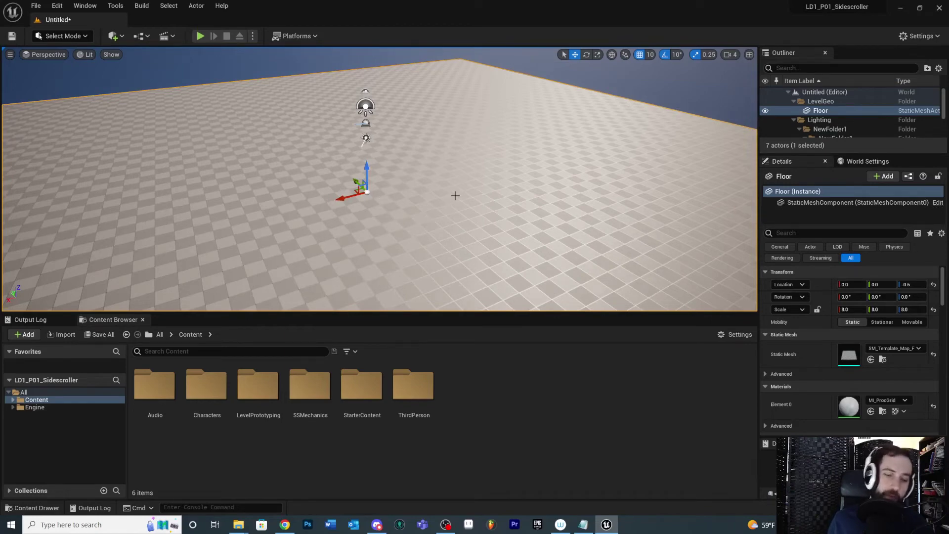
Cycle the Floor's gizmo through the rotate, scale and move modes, and move the Floor to -50 on the X axis.
key("e")
key("r")
key("e")
key("r")
key("w")
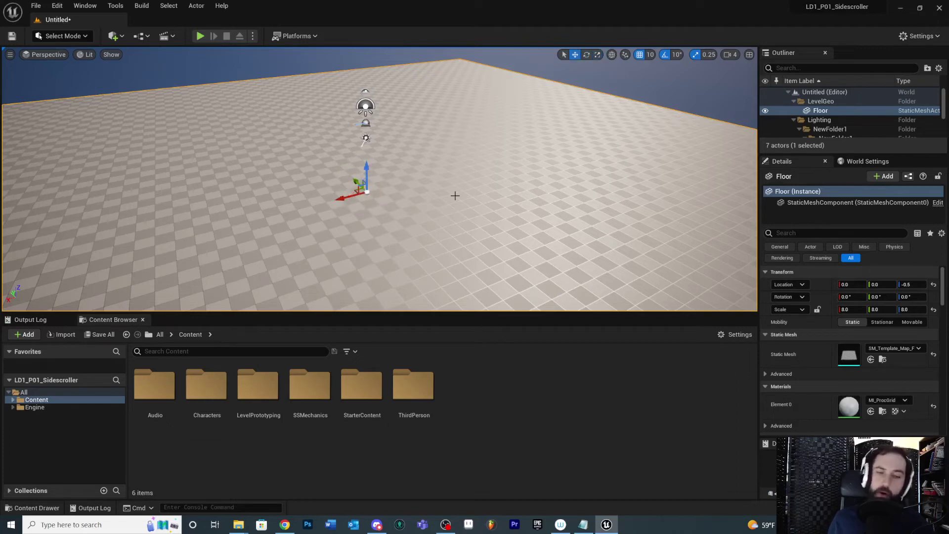
key("e")
key("r")
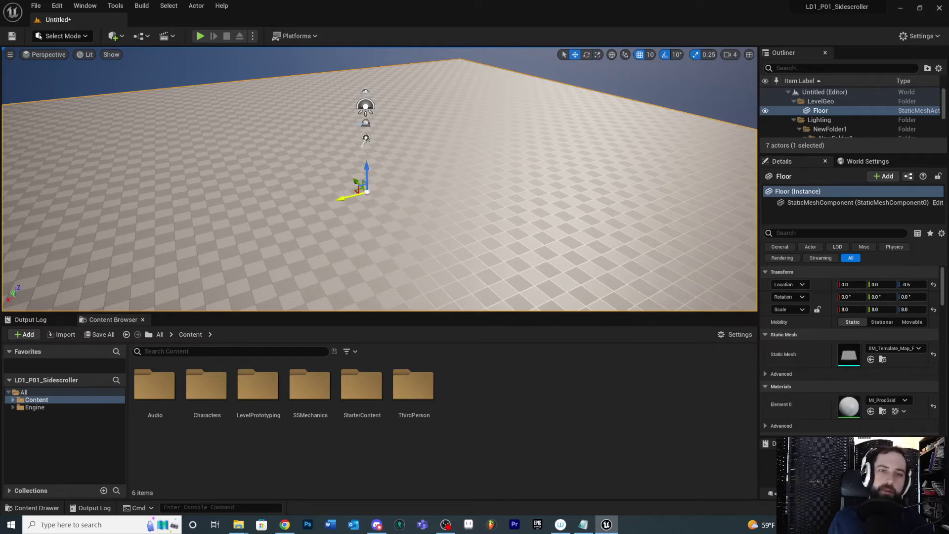
left_click_drag(342, 199, 361, 178)
Rotate the Floor by -10° about the Y axis, and undo the rotation.
key("e")
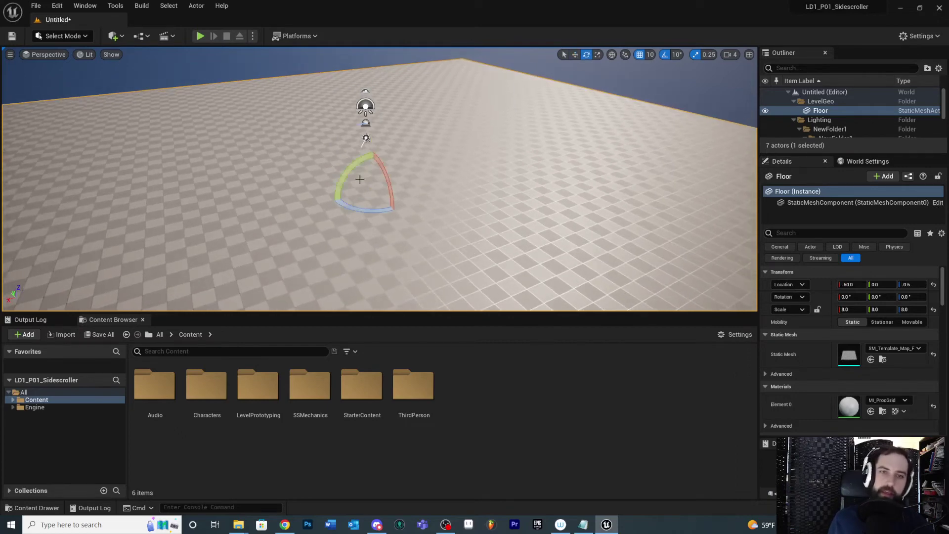
mouse_move(347, 176)
left_mouse_down()
mouse_move(358, 164)
mouse_move(352, 169)
left_mouse_up()
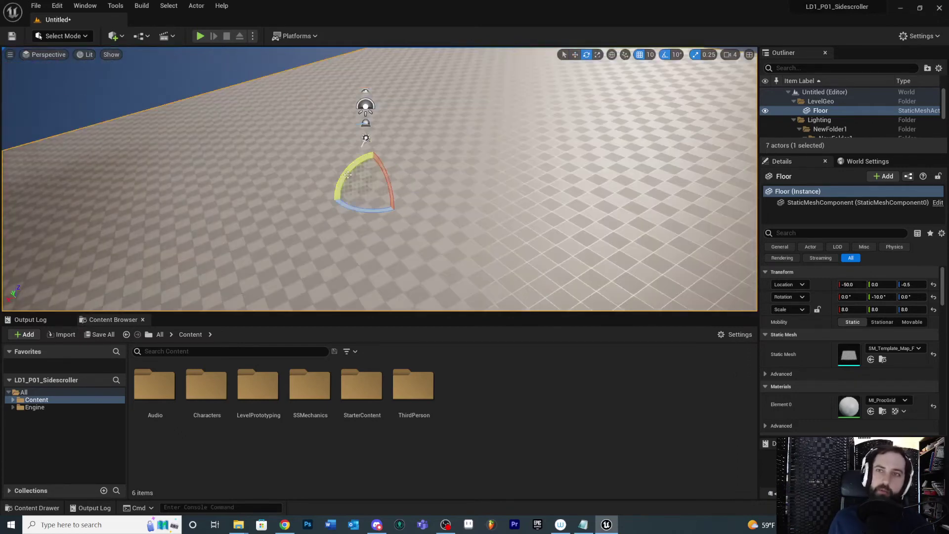
key("ctrl+z")
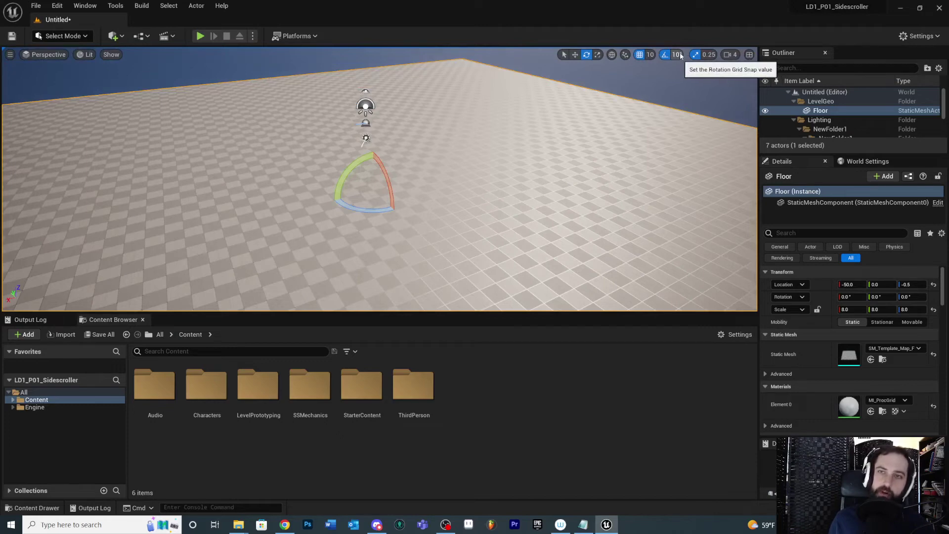
Turn rotation snapping off and back on, and look over the available rotation snap angles.
left_click(665, 54)
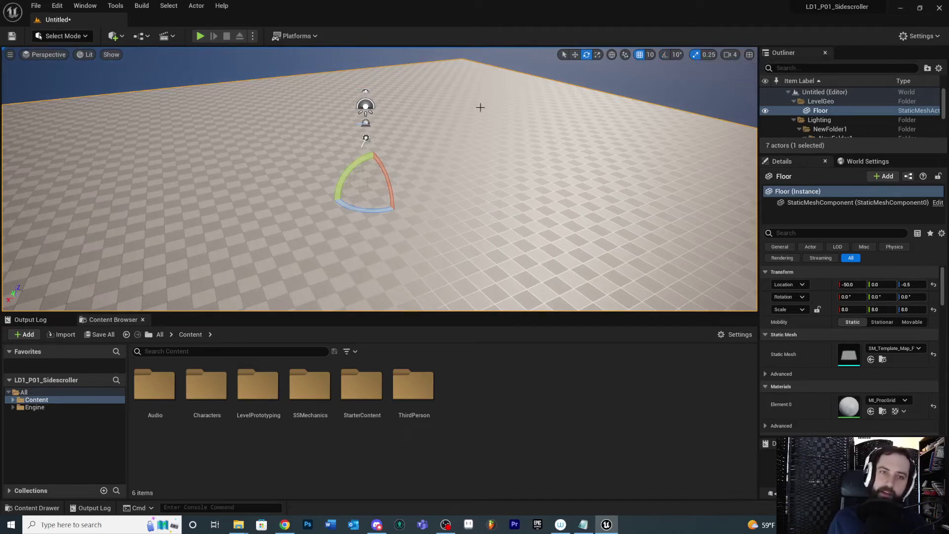
left_click(665, 55)
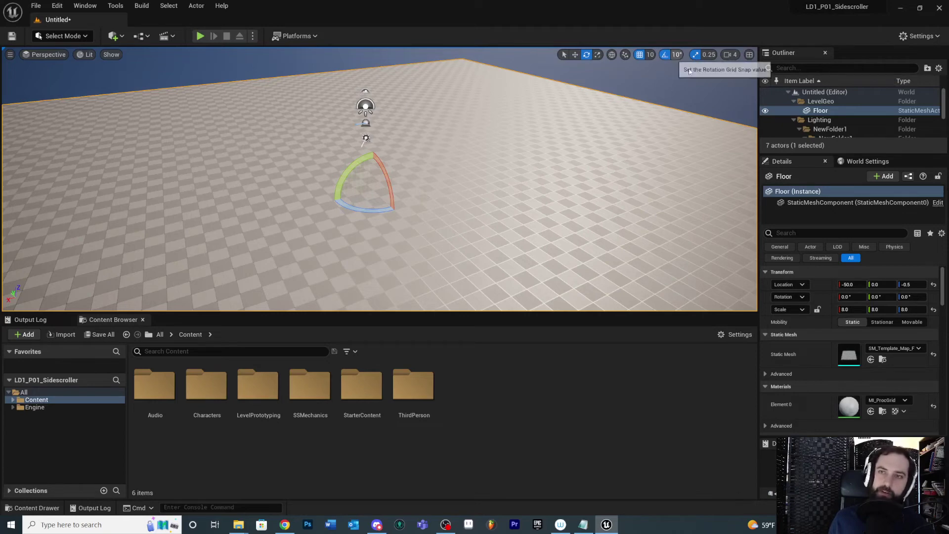
left_click(677, 55)
left_click(682, 58)
left_click(676, 57)
left_click(617, 79)
mouse_move(434, 177)
right_mouse_down()
mouse_move(417, 174)
mouse_move(428, 173)
right_mouse_up()
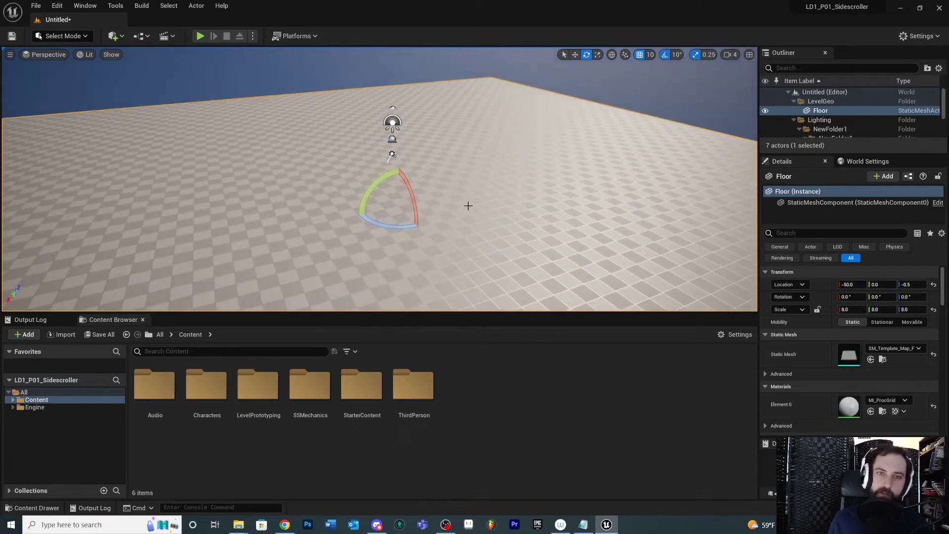
Switch the Floor's transform gizmo to scale mode.
key("r")
right_click_drag(433, 210, 459, 220)
key("s")
key("w")
key("s")
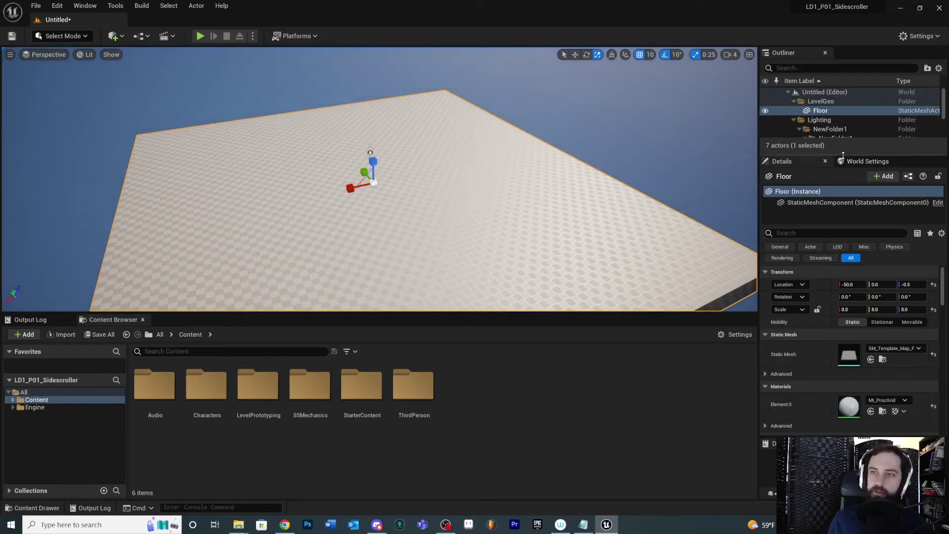
Enlarge the Outliner to show all the level's actors, and select the DirectionalLight.
left_click_drag(843, 156, 843, 288)
left_click(855, 177)
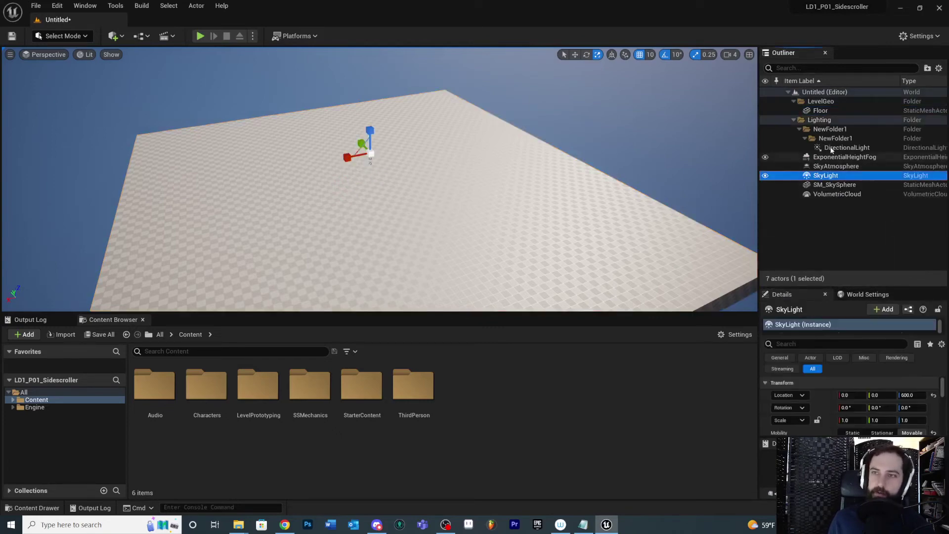
left_click(832, 148)
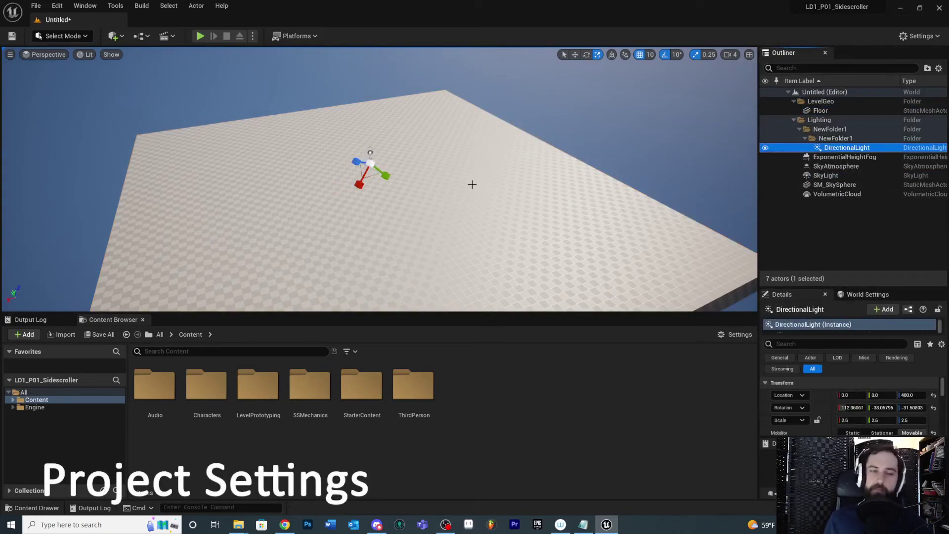
mouse_move(380, 179)
right_mouse_down()
mouse_move(379, 163)
mouse_move(344, 184)
mouse_move(379, 179)
right_mouse_up()
key("w")
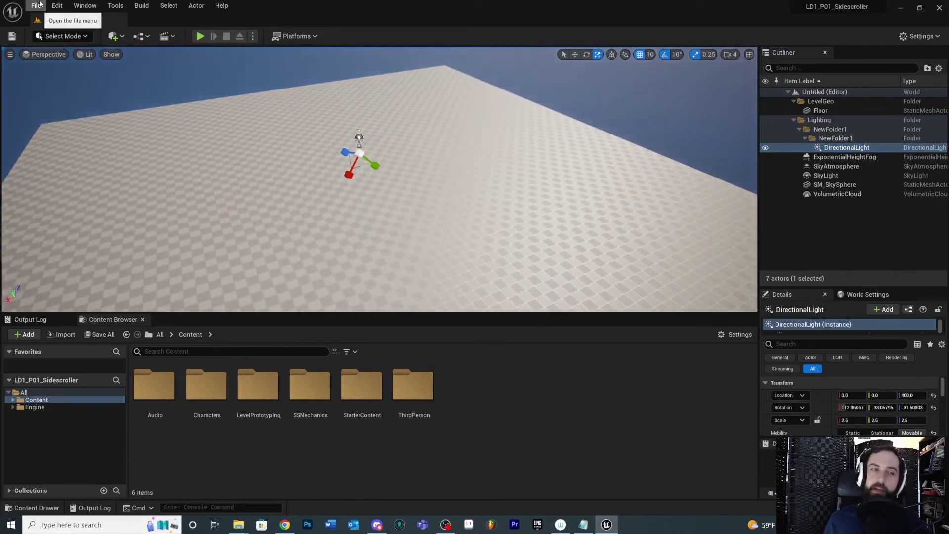
Open the Project Settings and examine the Engine Input settings with the action mappings.
left_click(58, 5)
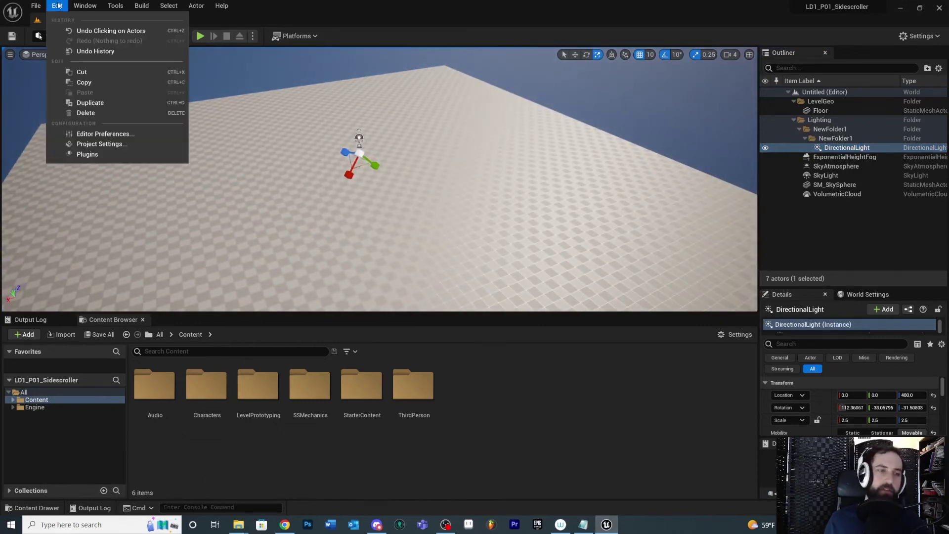
left_click(108, 143)
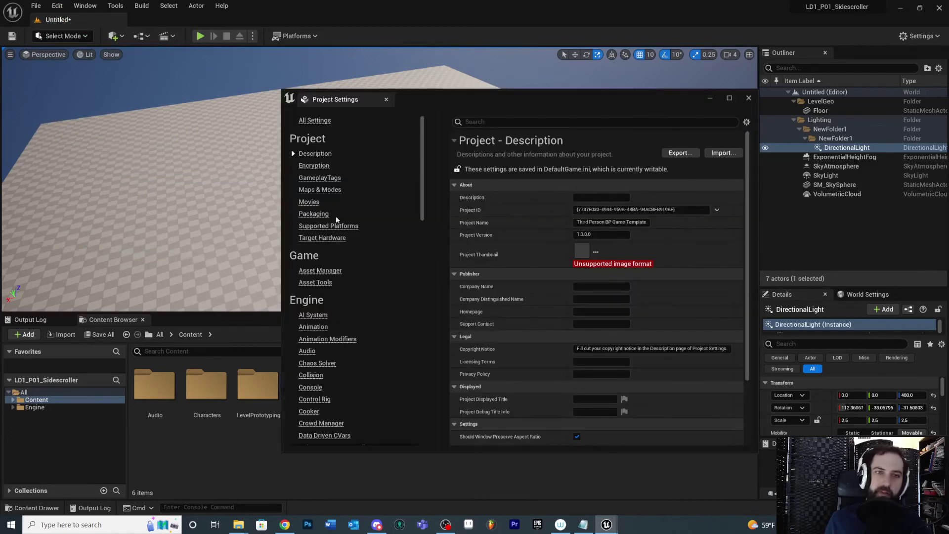
scroll(351, 268, "down", 5)
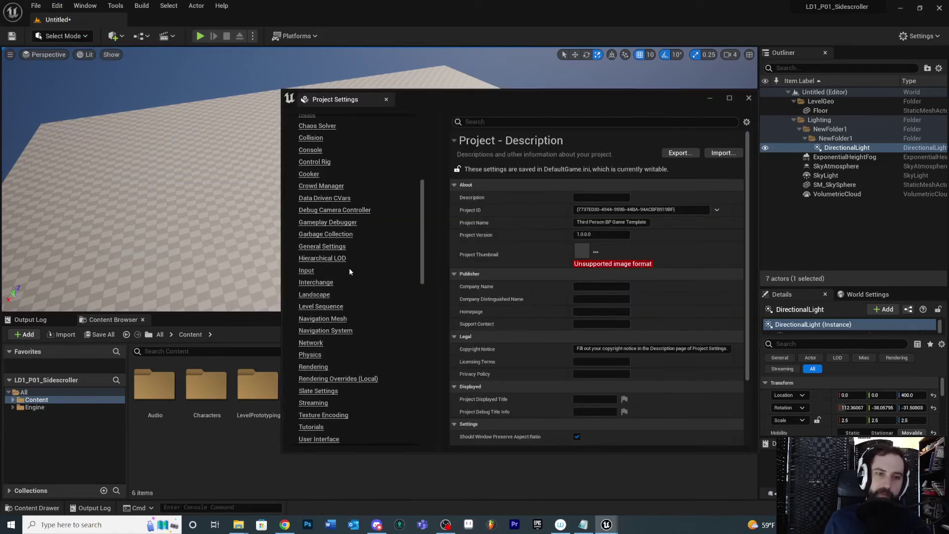
left_click(307, 270)
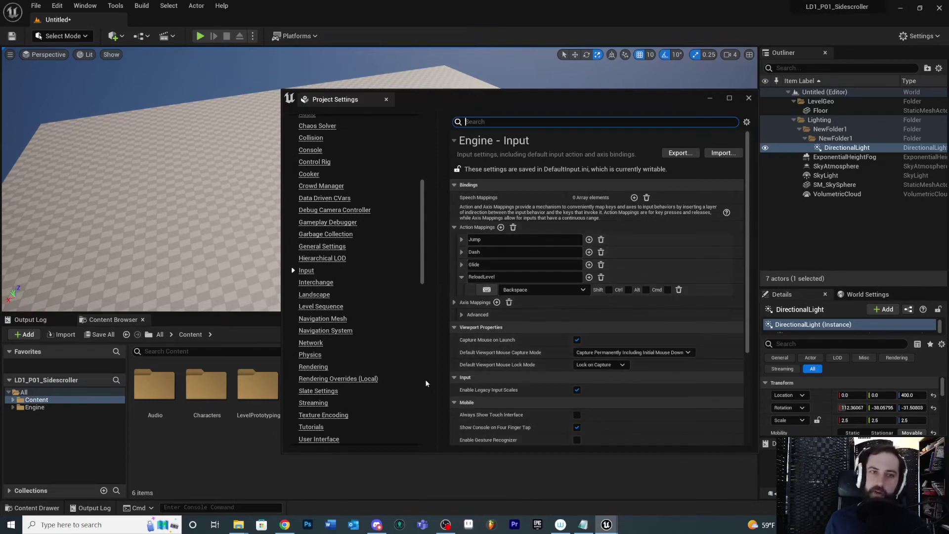
Examine the Maps & Modes project settings and the remaining categories, and close the Project Settings.
scroll(331, 263, "up", 6)
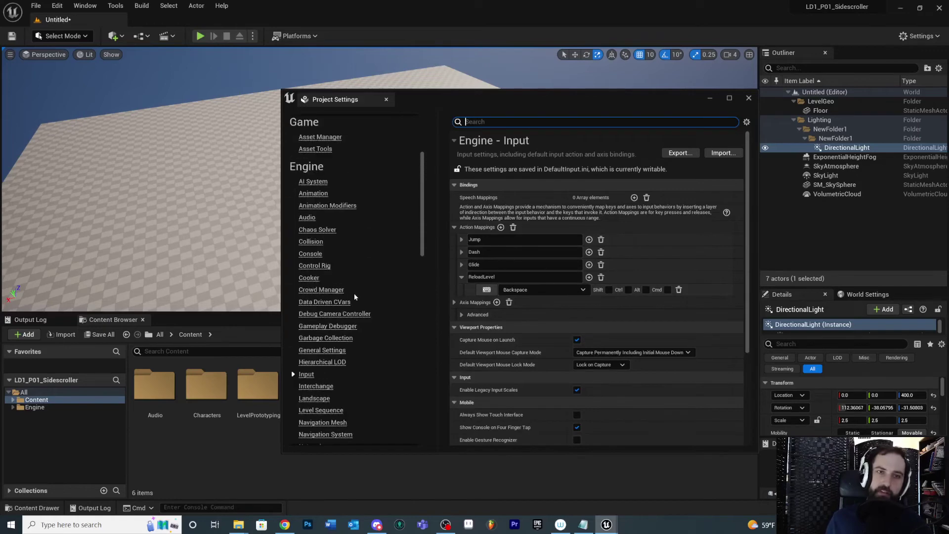
left_click(319, 190)
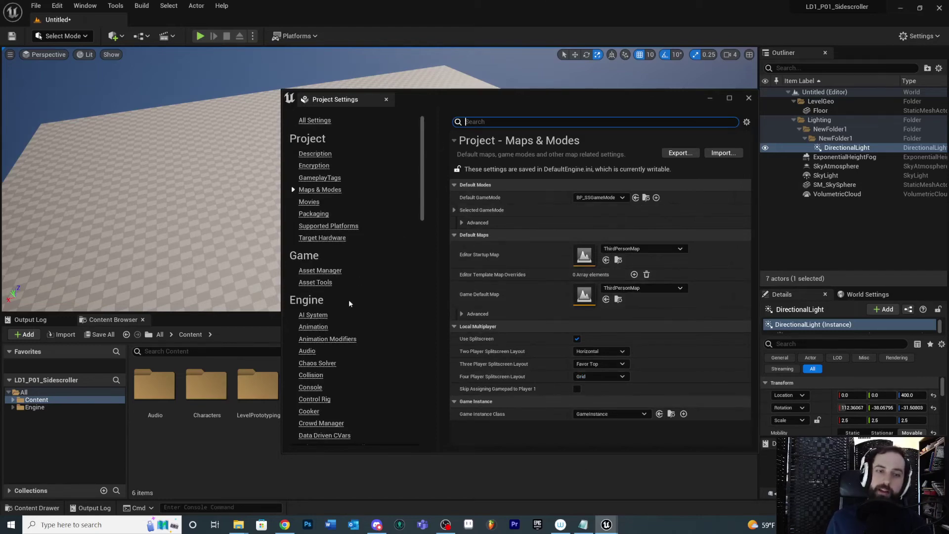
scroll(349, 303, "down", 12)
scroll(356, 320, "up", 12)
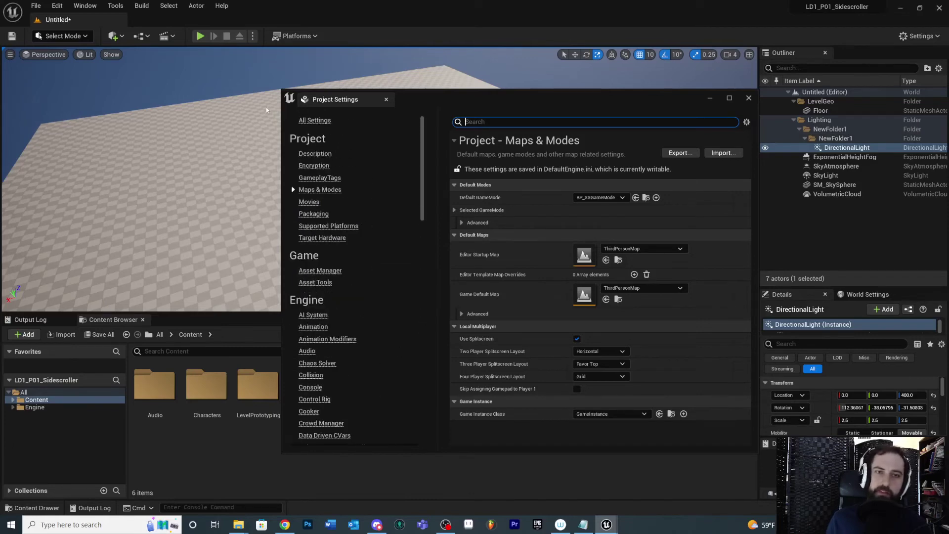
left_click_drag(659, 95, 618, 77)
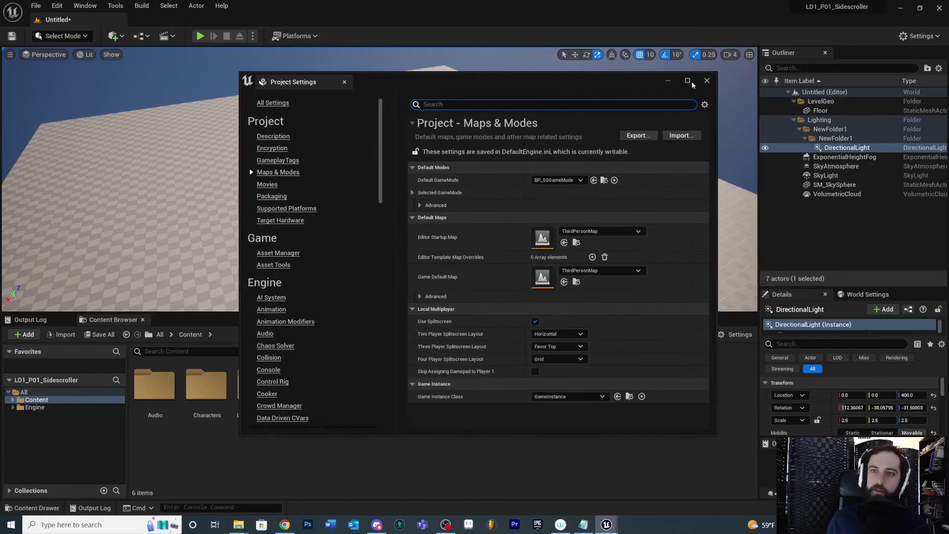
left_click(707, 82)
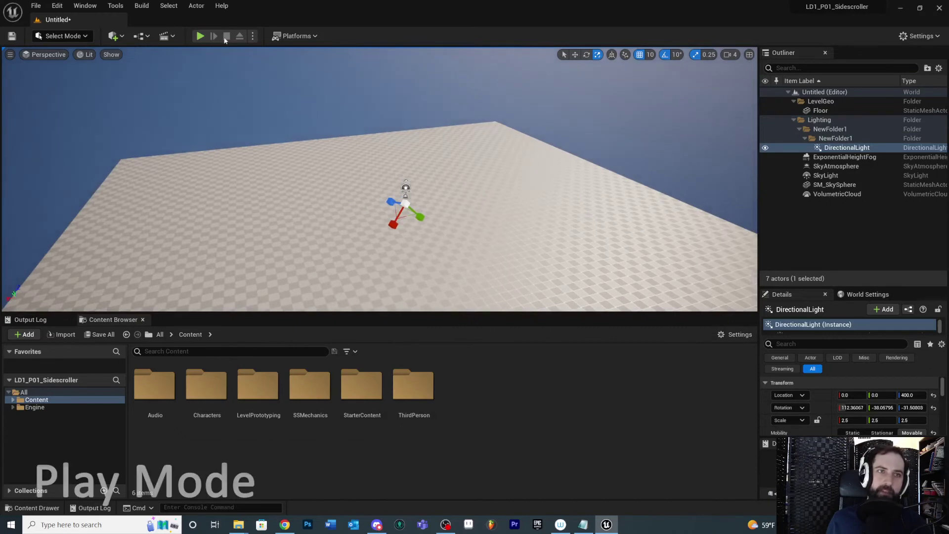
Play the level in the viewport, run the character in both directions, jump, and stop the play session.
right_click_drag(317, 163, 343, 141)
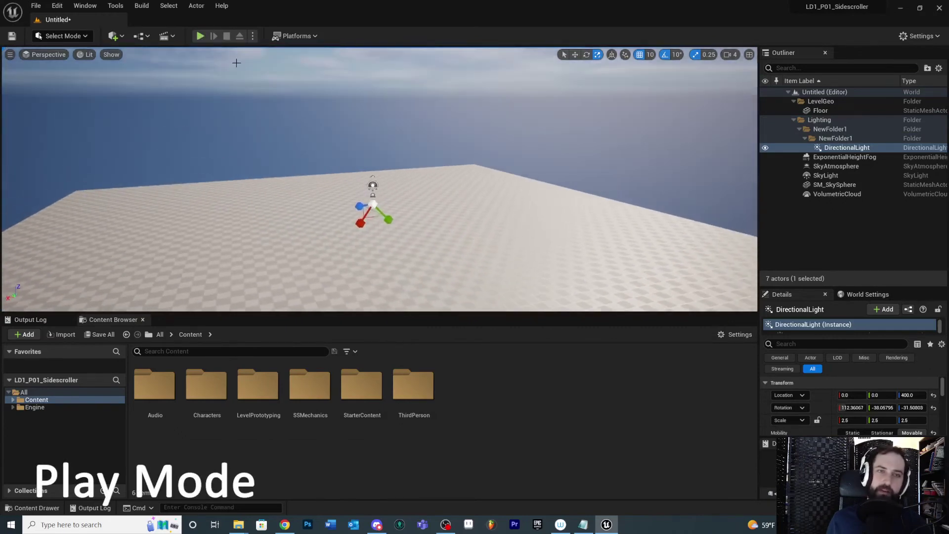
left_click(204, 37)
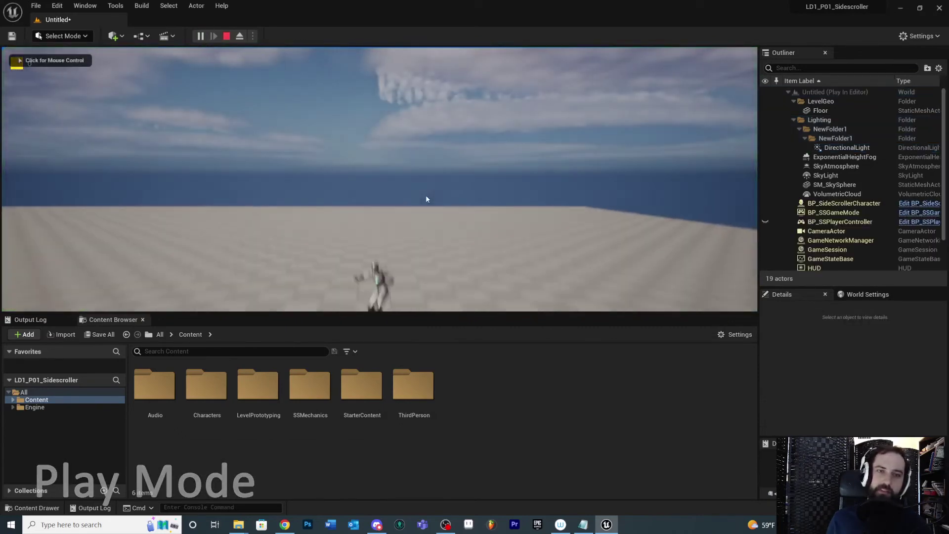
left_click(426, 198)
key("d")
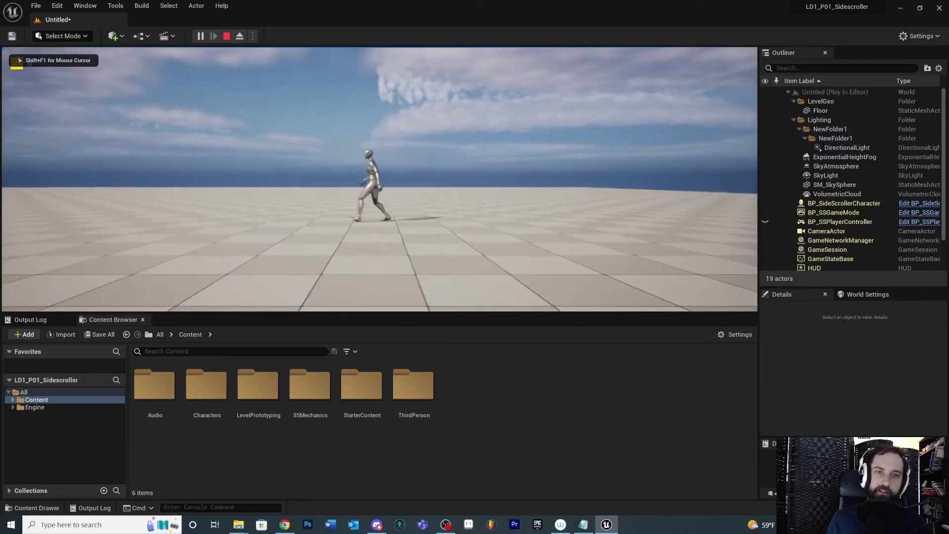
key("a")
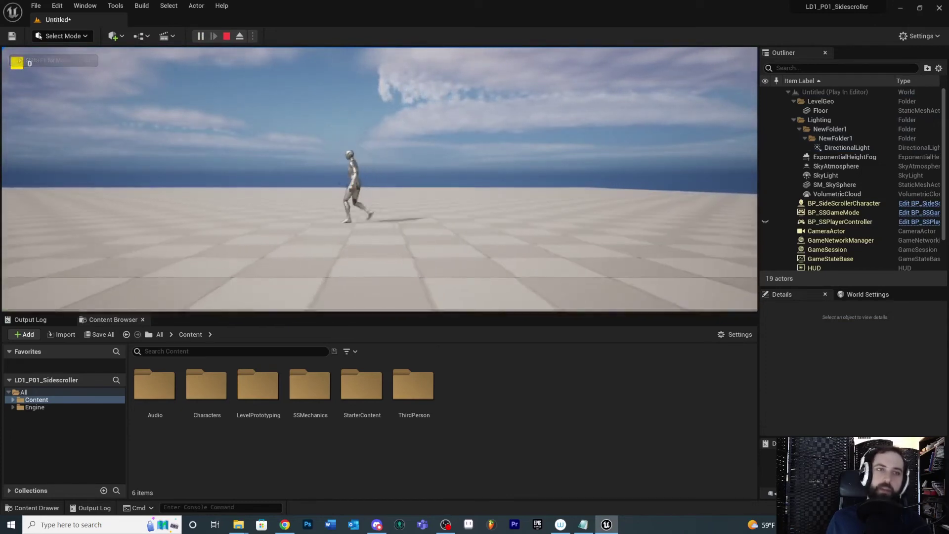
key("space")
key("d")
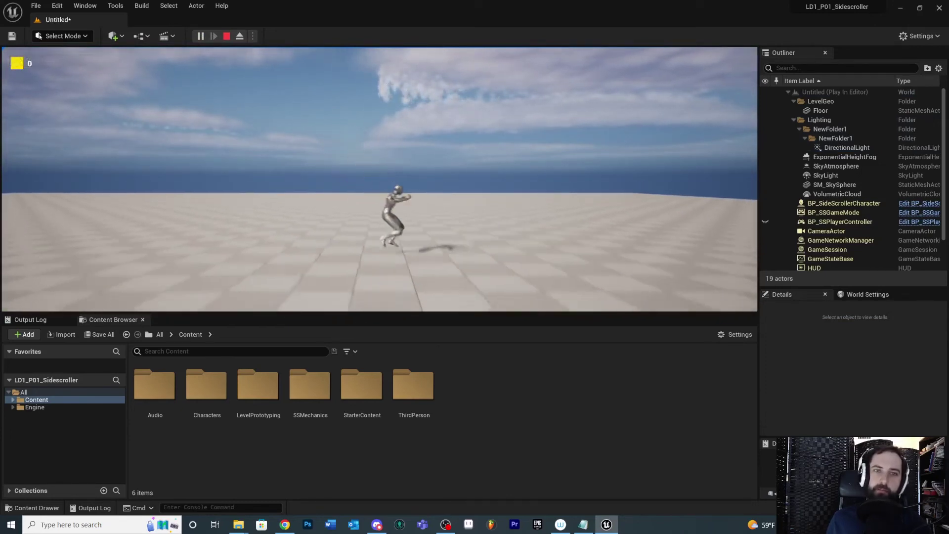
key("Escape")
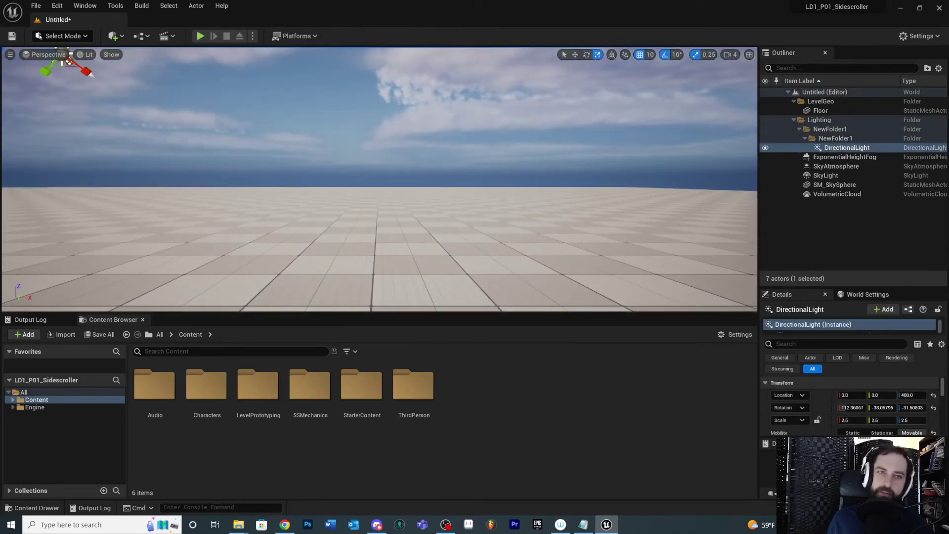
Run the level in Simulate mode, look around the floor, and stop the simulation.
key("f")
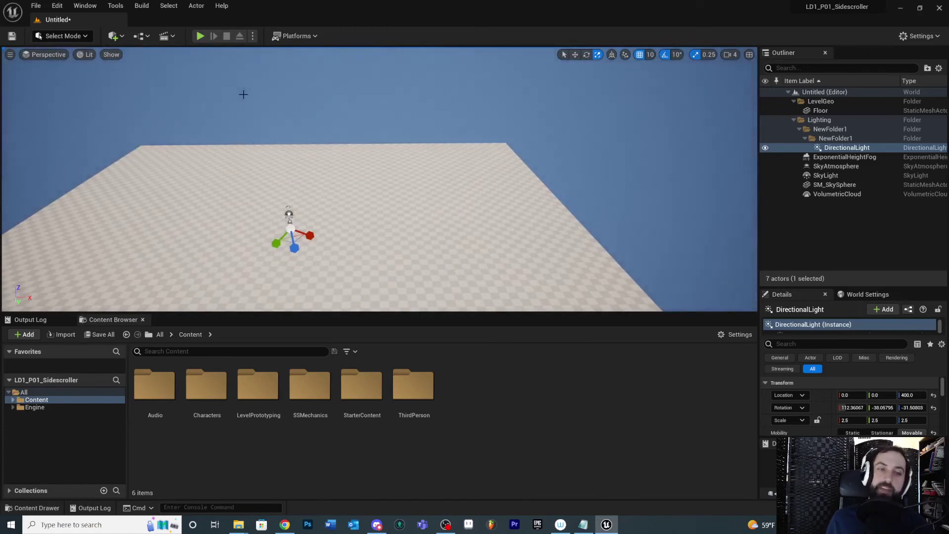
left_click(252, 36)
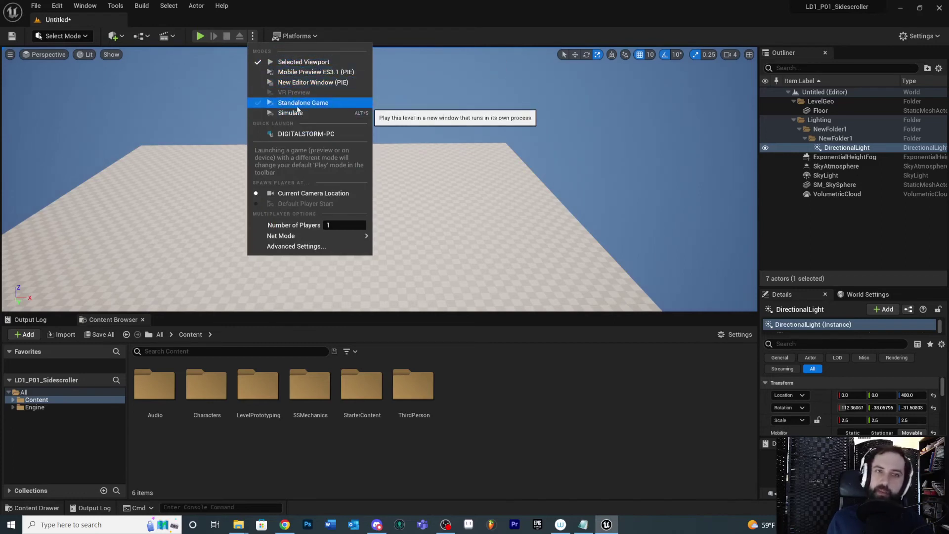
left_click(280, 114)
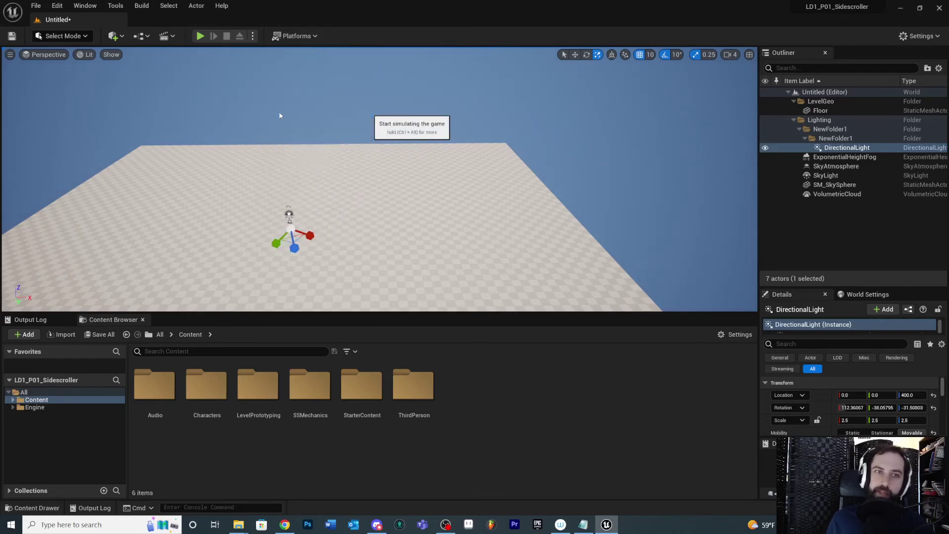
right_click_drag(409, 174, 405, 182)
key("s")
key("Escape")
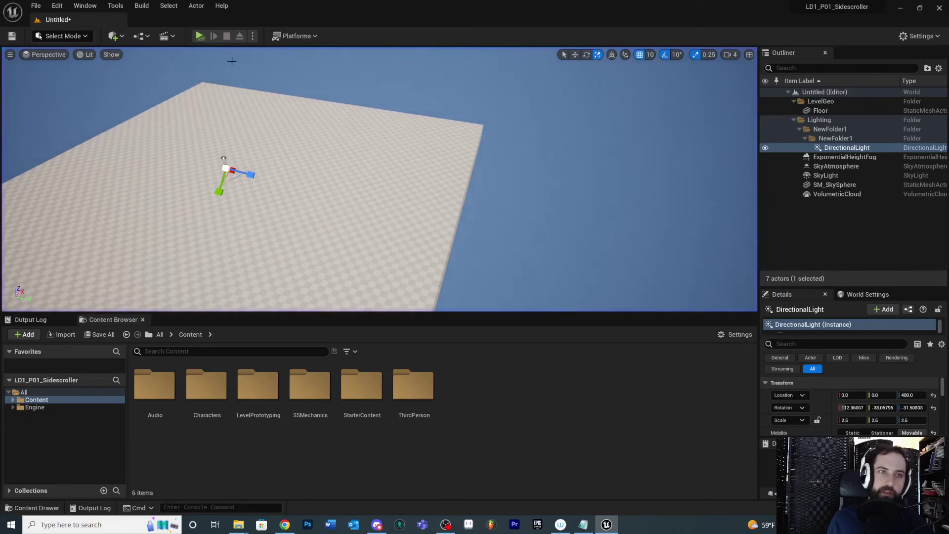
Play the level in the viewport again, stop the play session, and select the Floor.
left_click(252, 36)
left_click(301, 71)
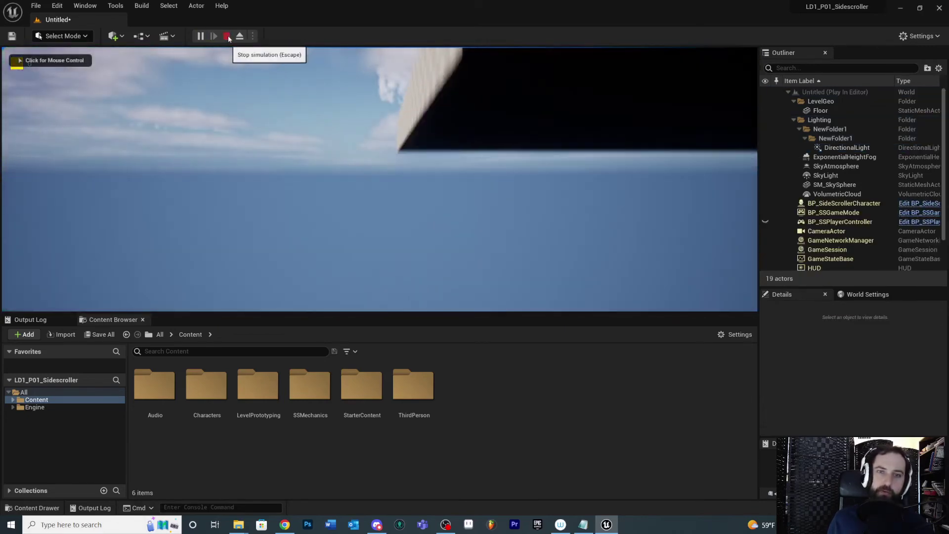
left_click(232, 36)
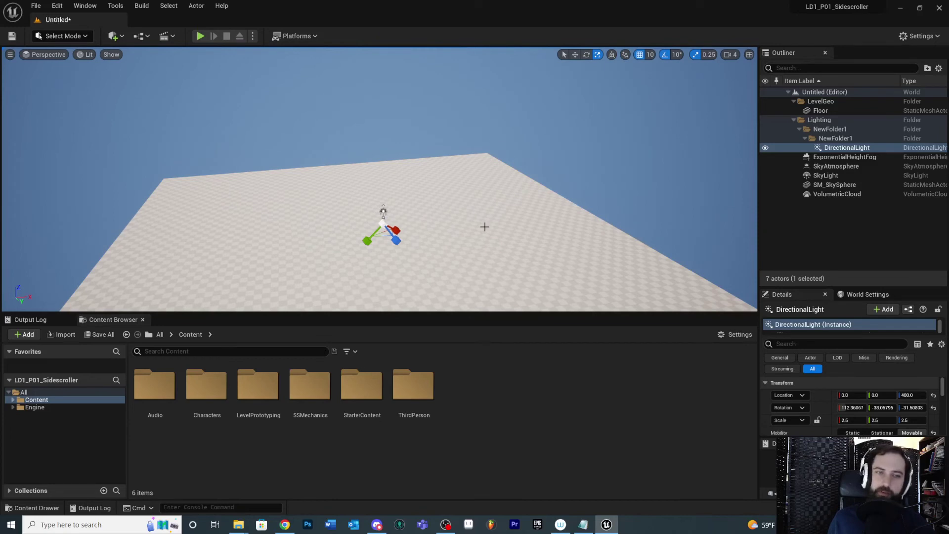
left_click(488, 255)
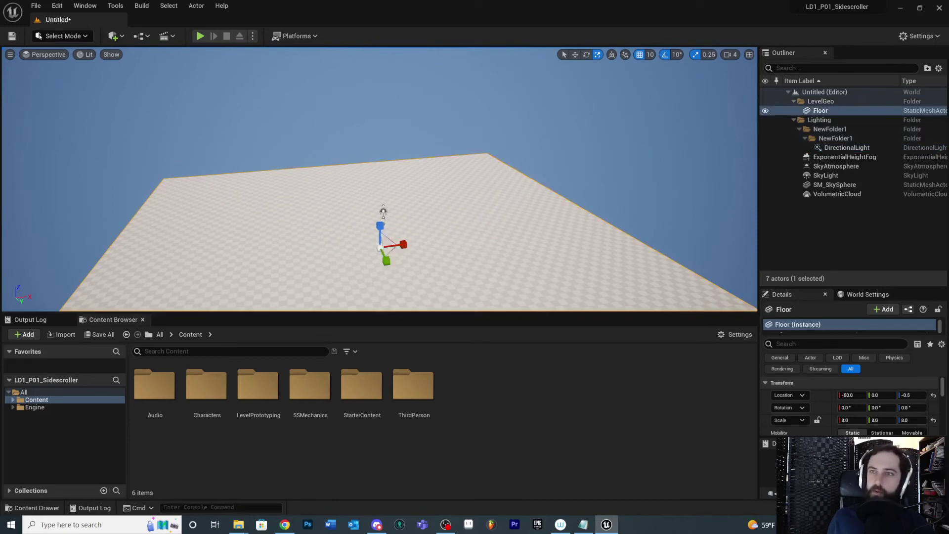
Select the SkyLight, enlarge the Details panel, and examine its light, ambient occlusion, and atmosphere properties.
left_click(831, 130)
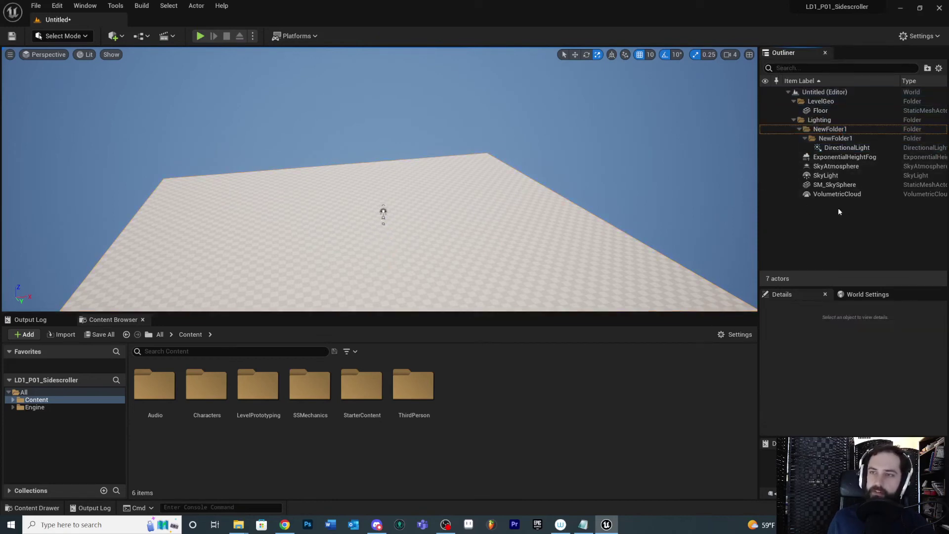
left_click(843, 158)
left_click(826, 175)
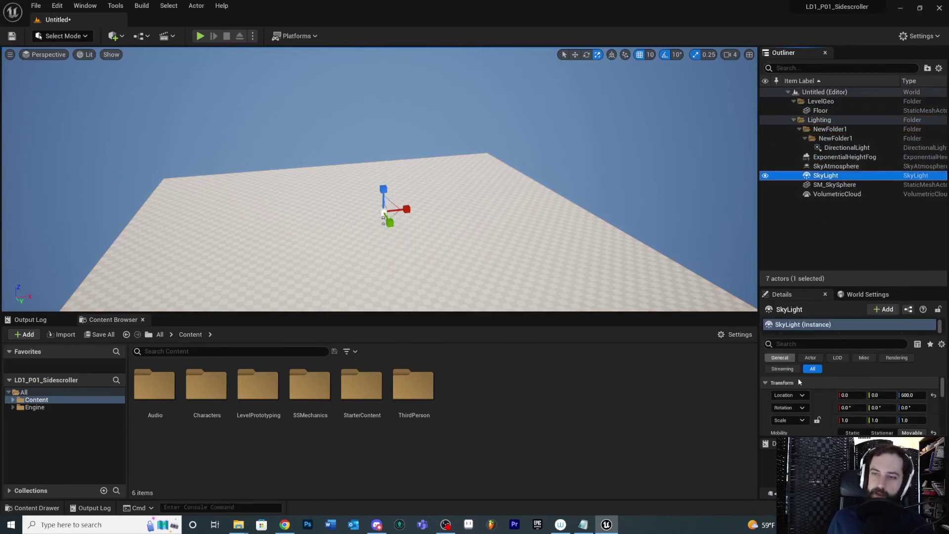
scroll(862, 431, "down", 5)
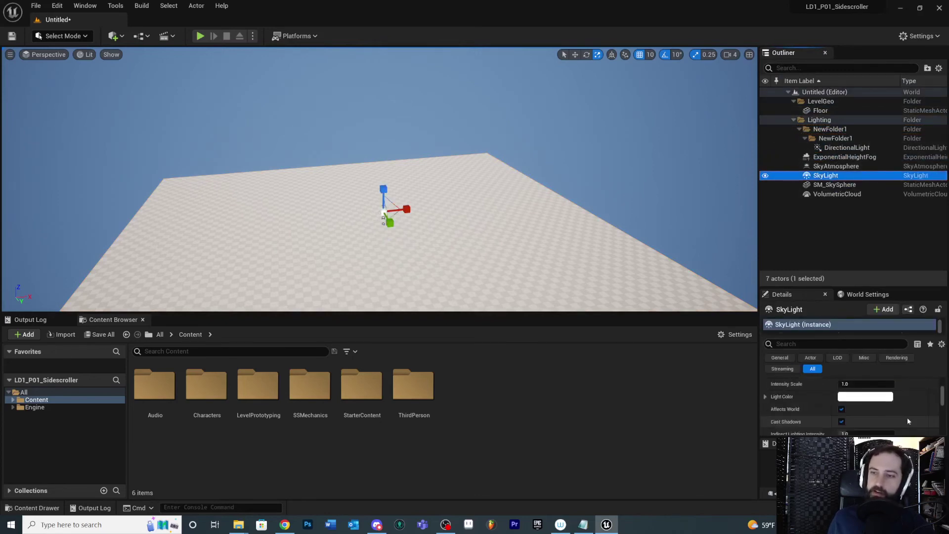
left_click_drag(869, 287, 879, 217)
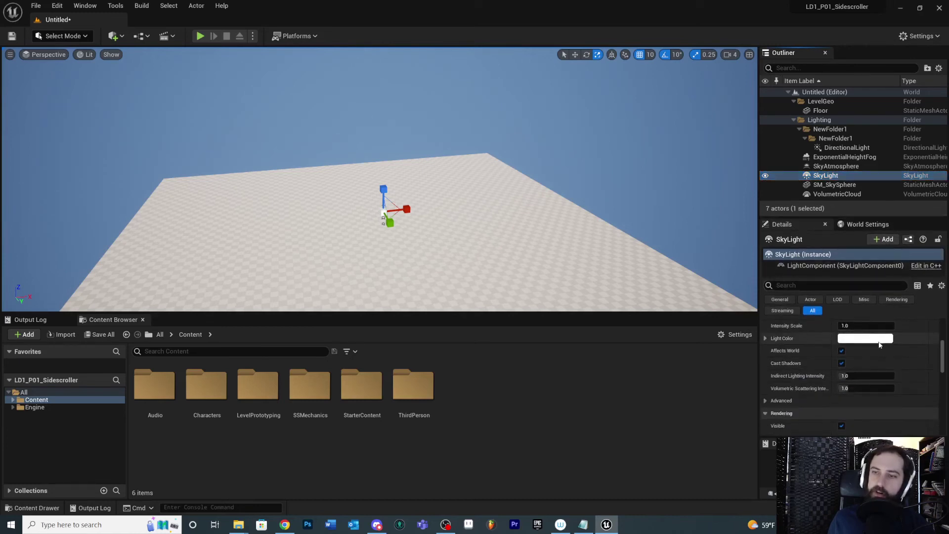
scroll(875, 376, "down", 5)
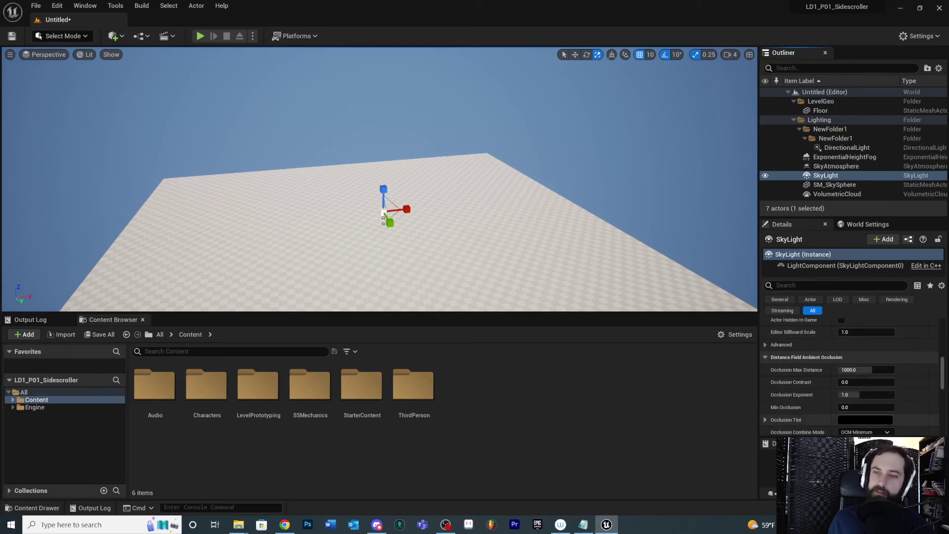
scroll(910, 395, "down", 1)
scroll(910, 396, "down", 2)
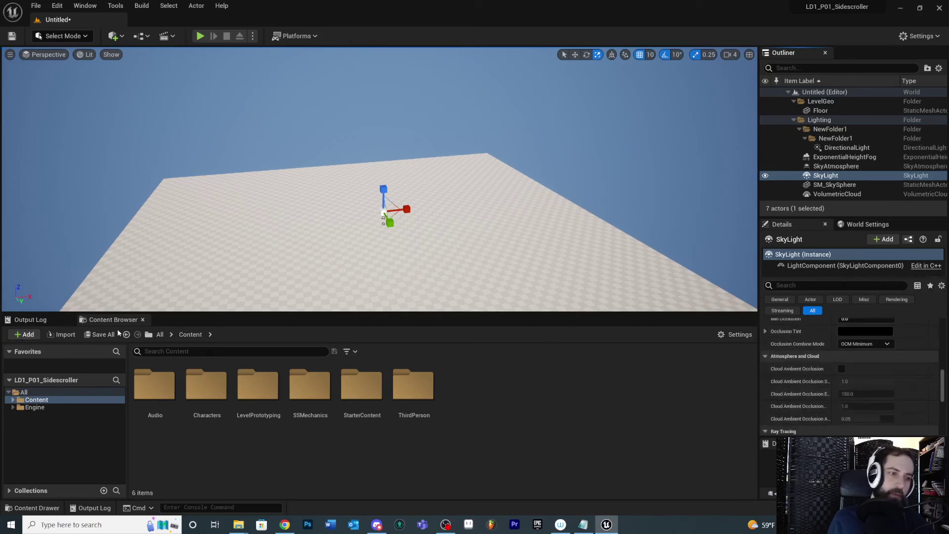
Show the LevelPrototyping folder's location in File Explorer and close the Explorer window.
left_click(247, 403)
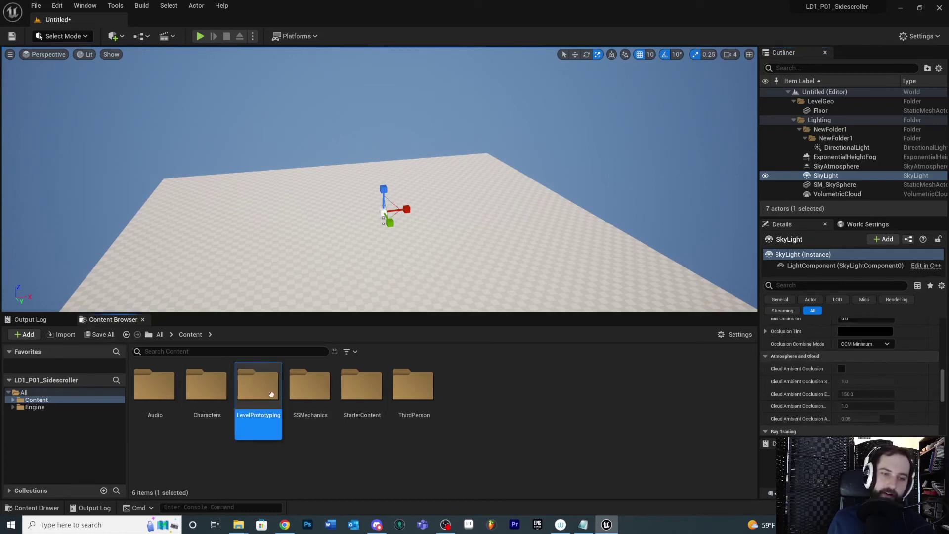
right_click(253, 398)
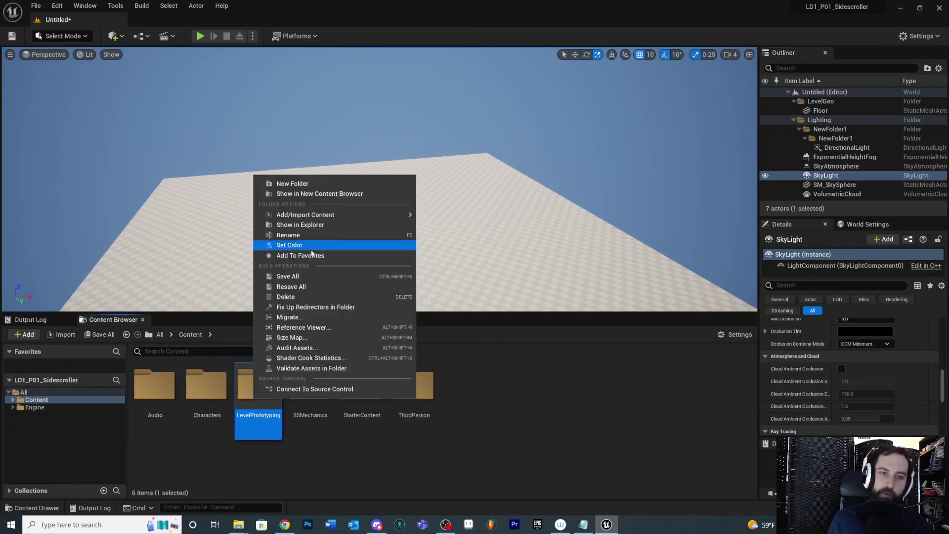
left_click(311, 226)
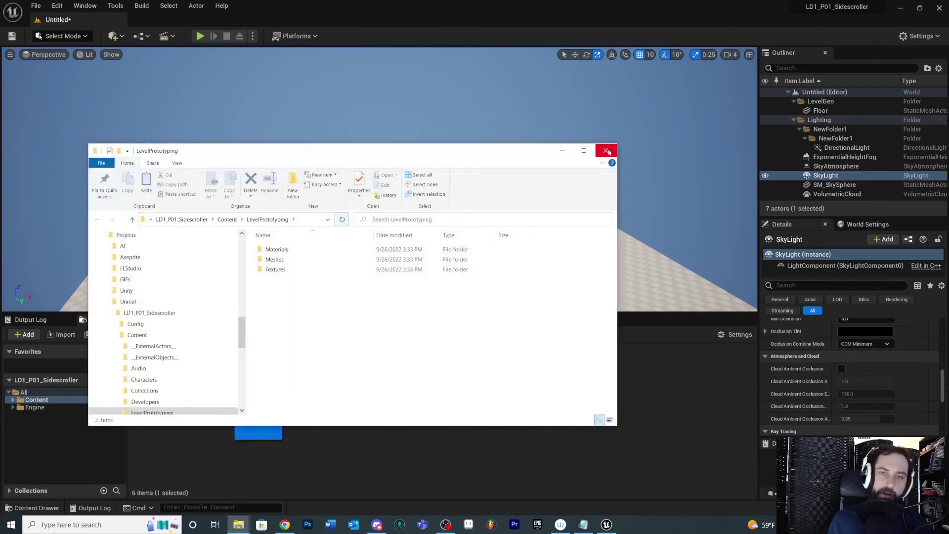
left_click(606, 151)
Show and hide the Content Drawer twice.
key("ctrl+space")
key("ctrl+space")
key("ctrl+space")
key("ctrl+space")
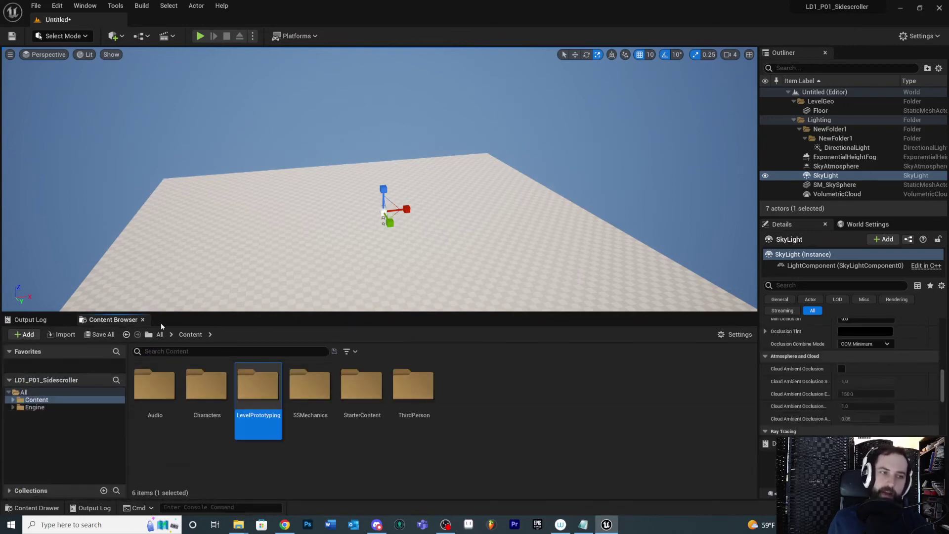
Look through the Shapes and Basic categories of actors that can be quickly added to the level.
left_click(128, 38)
mouse_move(145, 139)
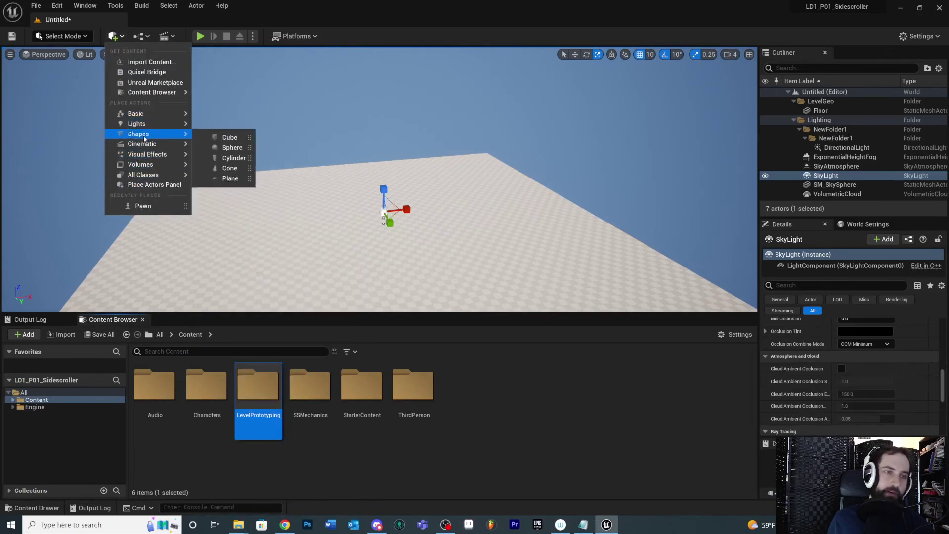
left_click(123, 36)
left_click(123, 36)
mouse_move(161, 118)
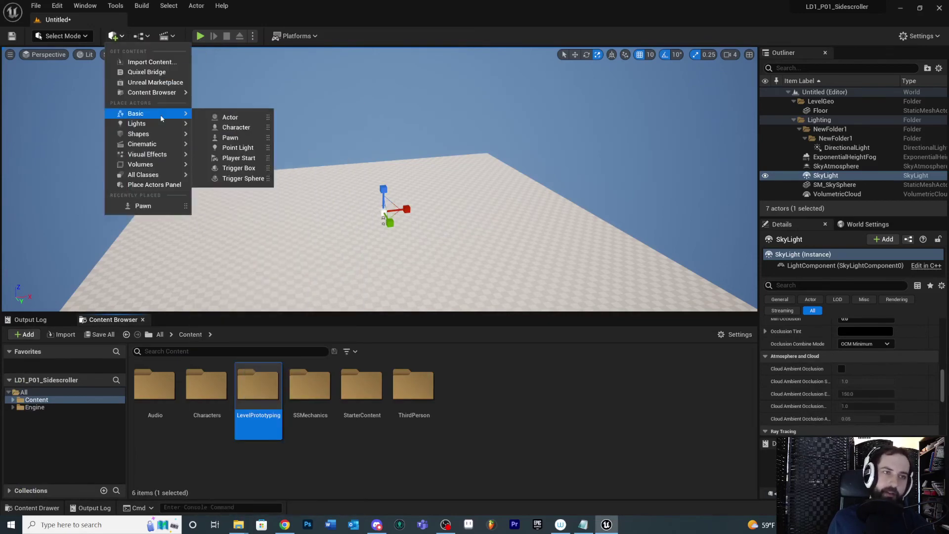
Open the Place Actors panel.
left_click(88, 6)
left_click(87, 6)
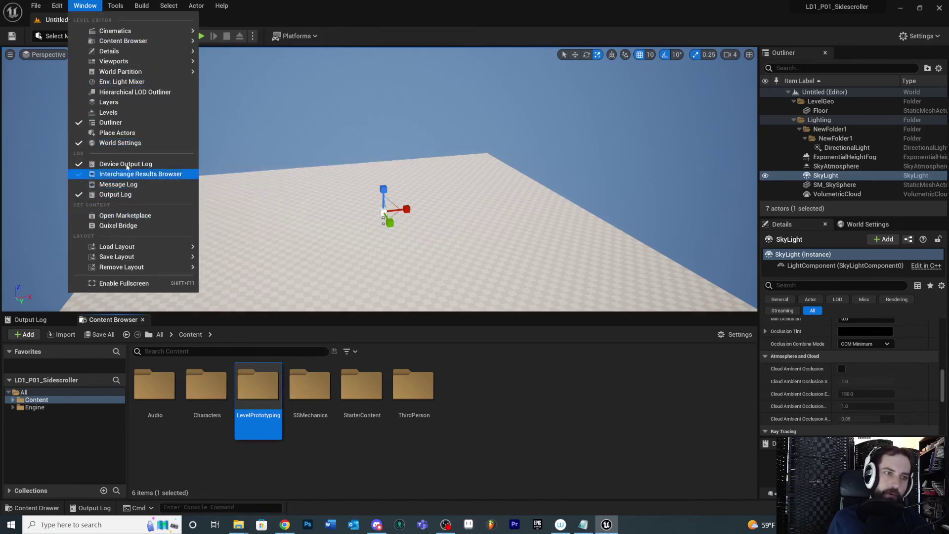
left_click(109, 132)
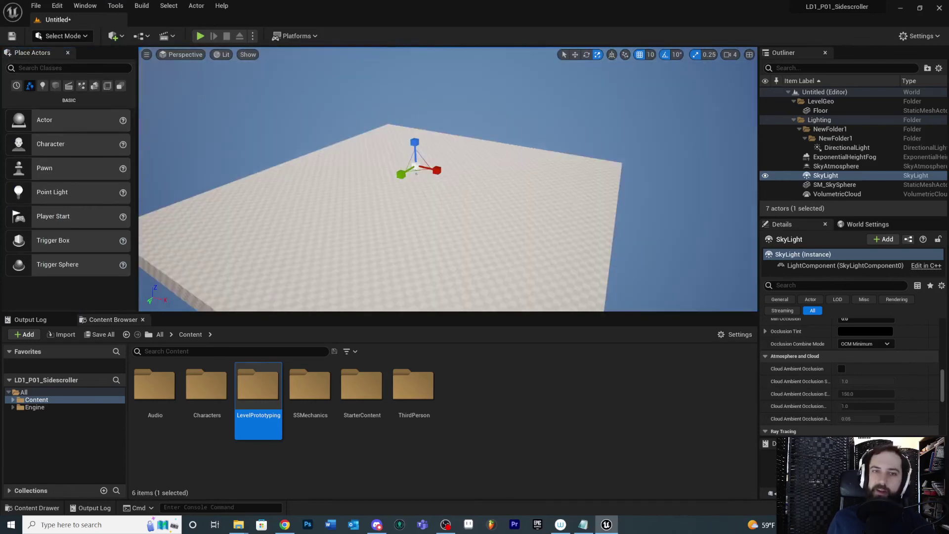
Fly around the level in the viewport and select the Floor.
right_click_drag(504, 211, 426, 223)
key("w")
right_click_drag(497, 179, 549, 179)
right_click(498, 179)
left_click(365, 212)
Try the move, rotate, and scale gizmos on the Floor and undo the test transforms.
mouse_move(418, 157)
left_mouse_down()
mouse_move(353, 163)
mouse_move(423, 170)
left_mouse_up()
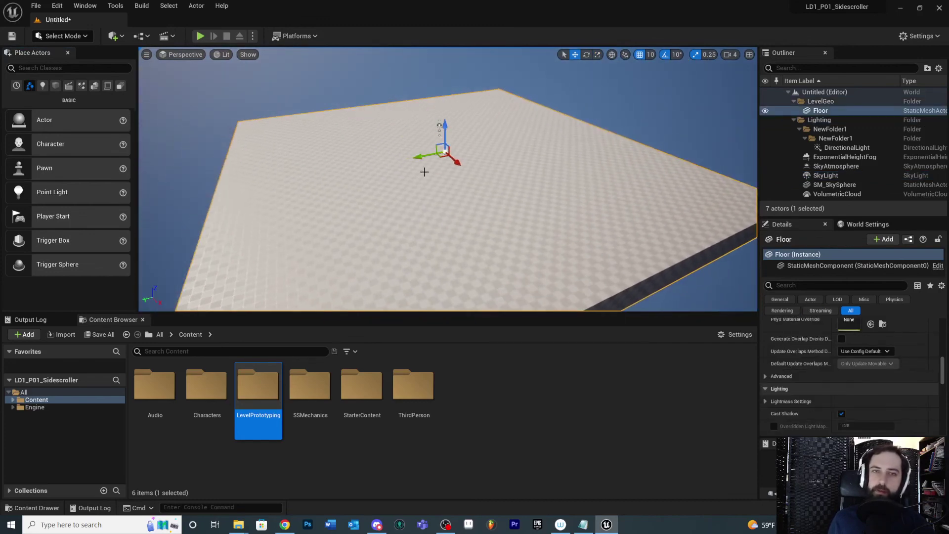
key("e")
mouse_move(429, 169)
left_mouse_down()
mouse_move(474, 171)
mouse_move(429, 155)
left_mouse_up()
key("ctrl+z")
key("r")
key("ctrl+z")
Open the Project Settings, look through the Engine categories, and close the window.
left_click(56, 5)
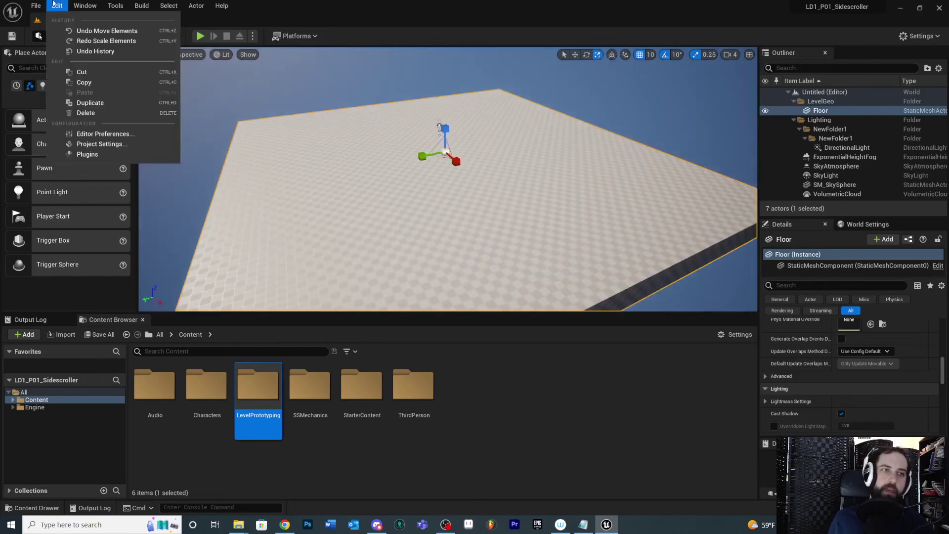
left_click(94, 145)
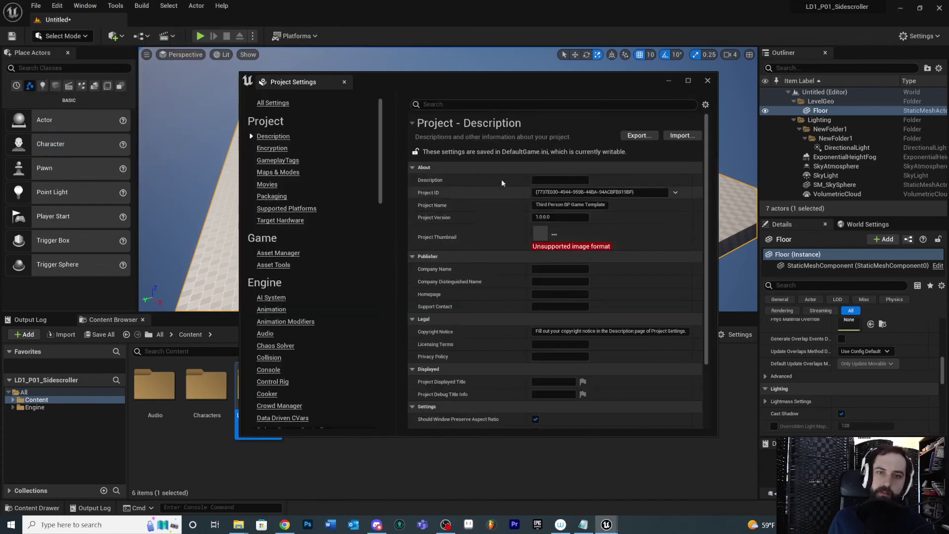
scroll(304, 226, "down", 8)
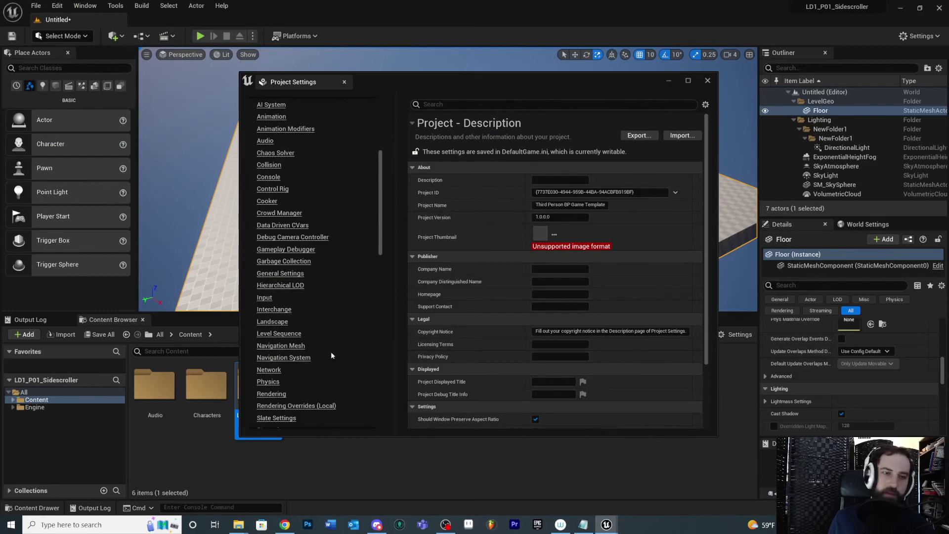
left_click(708, 81)
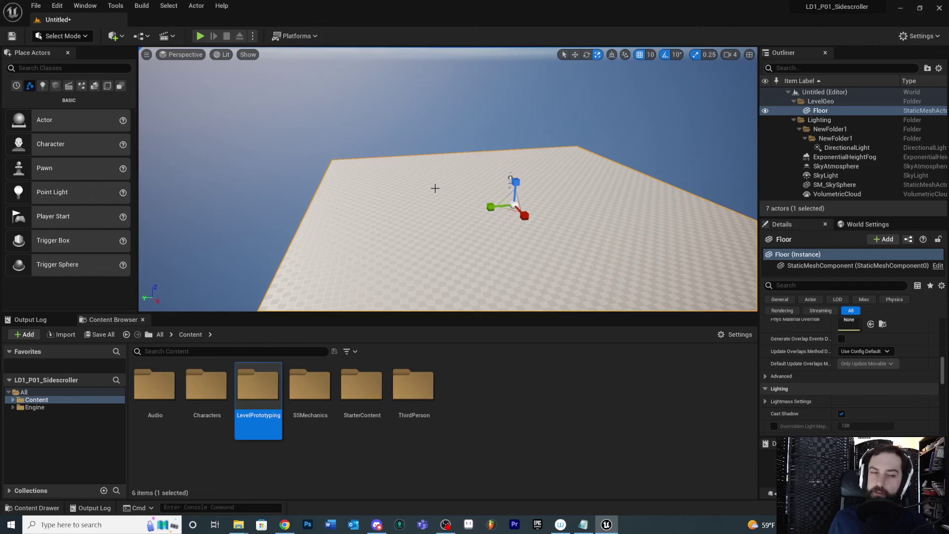
mouse_move(392, 186)
right_mouse_down()
mouse_move(420, 170)
mouse_move(399, 191)
right_mouse_up()
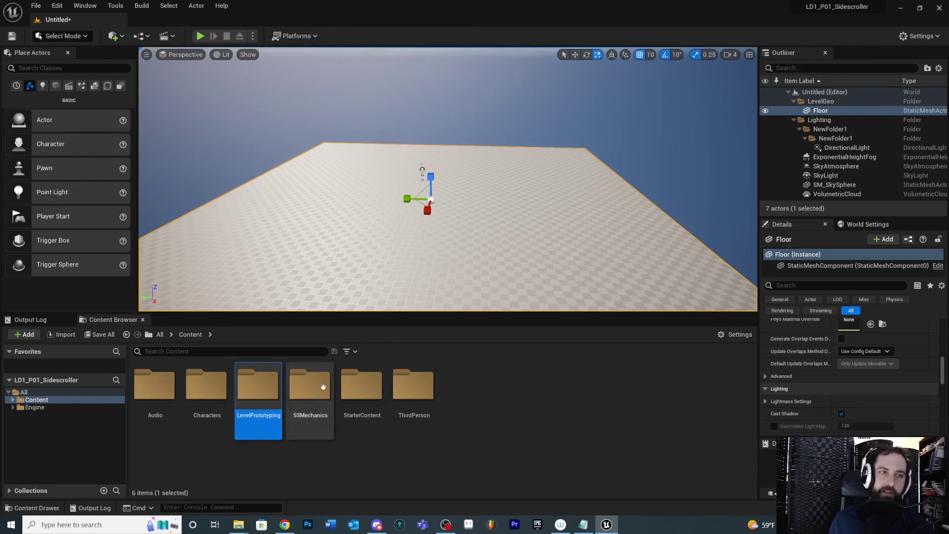
key("a")
key("w")
mouse_move(499, 207)
right_mouse_down()
mouse_move(569, 200)
mouse_move(569, 220)
mouse_move(498, 197)
right_mouse_up()
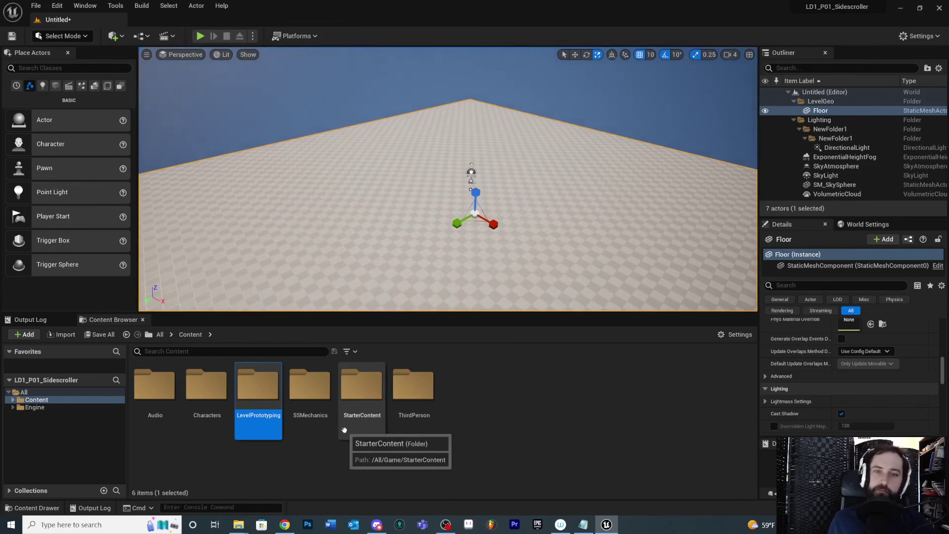
Clear the folder selection, view the asset creation options for the Content folder, and dismiss them.
left_click(484, 375)
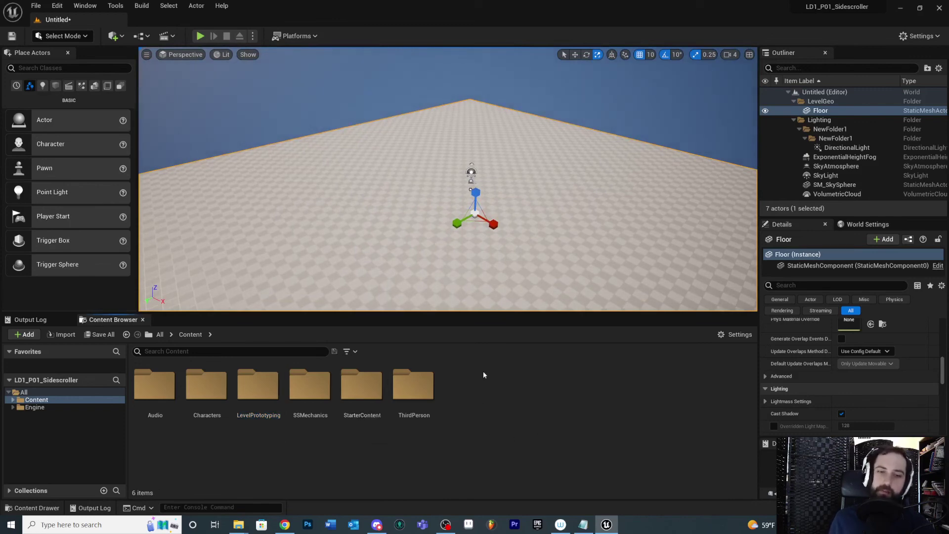
right_click(474, 406)
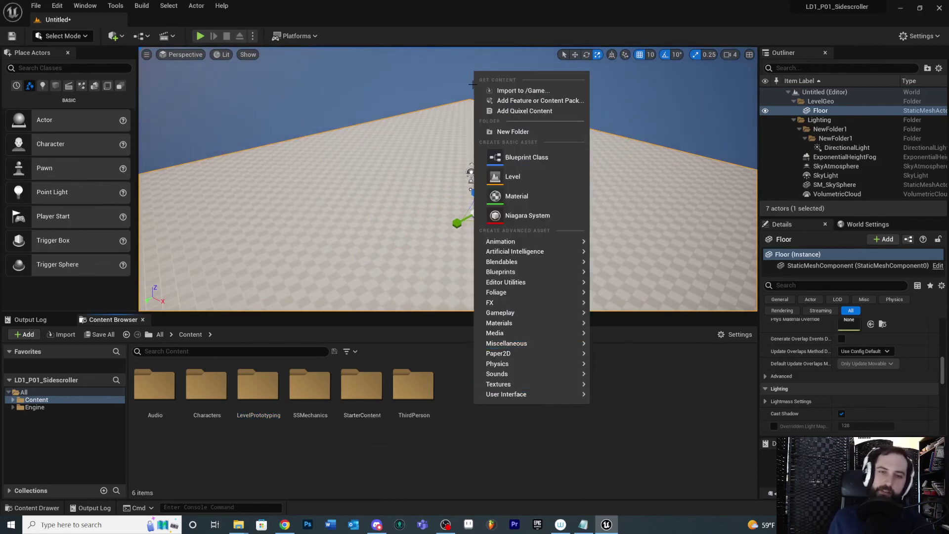
left_click(526, 436)
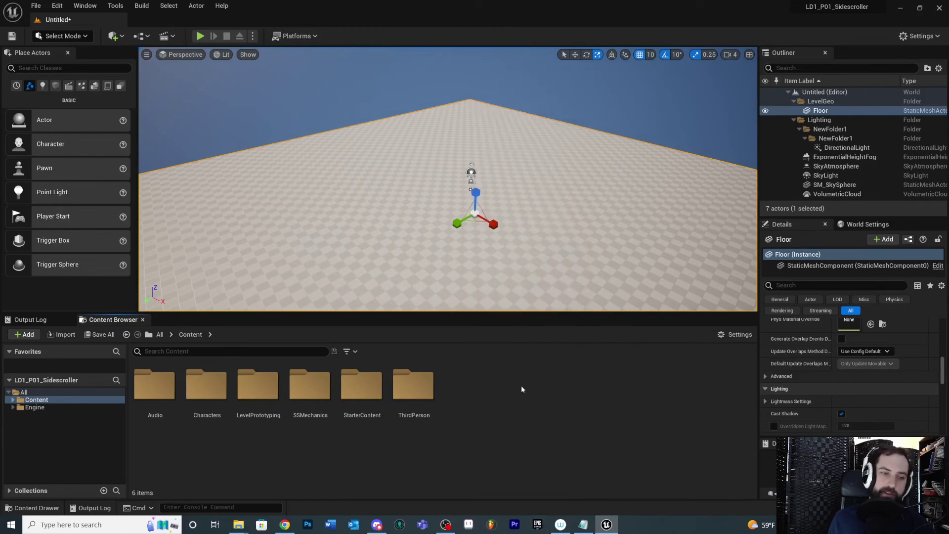
right_click(469, 381)
left_click(482, 443)
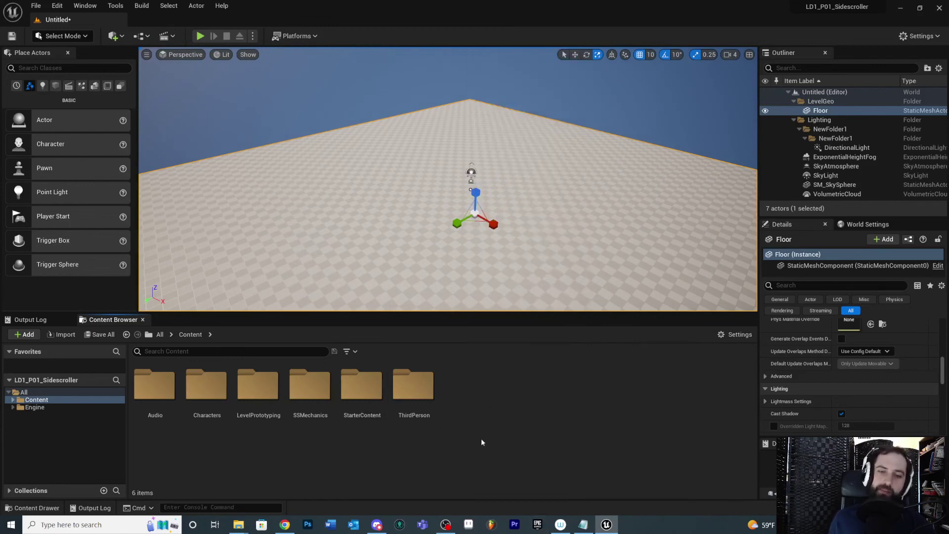
right_click_drag(406, 220, 532, 229)
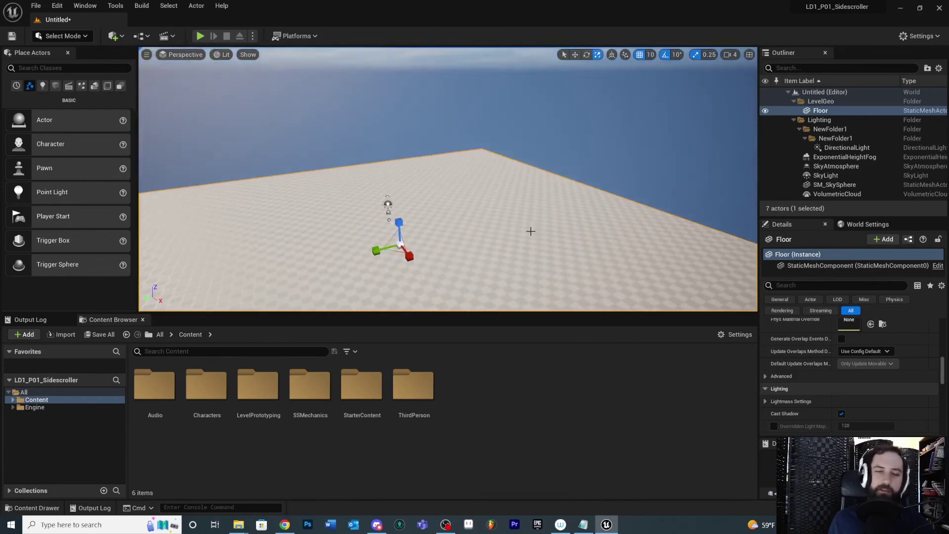
right_click_drag(513, 233, 506, 240)
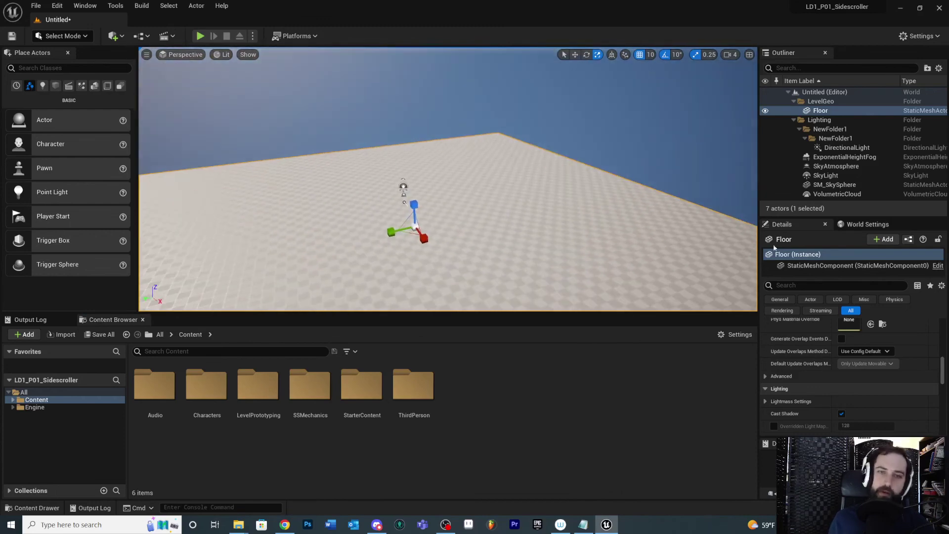